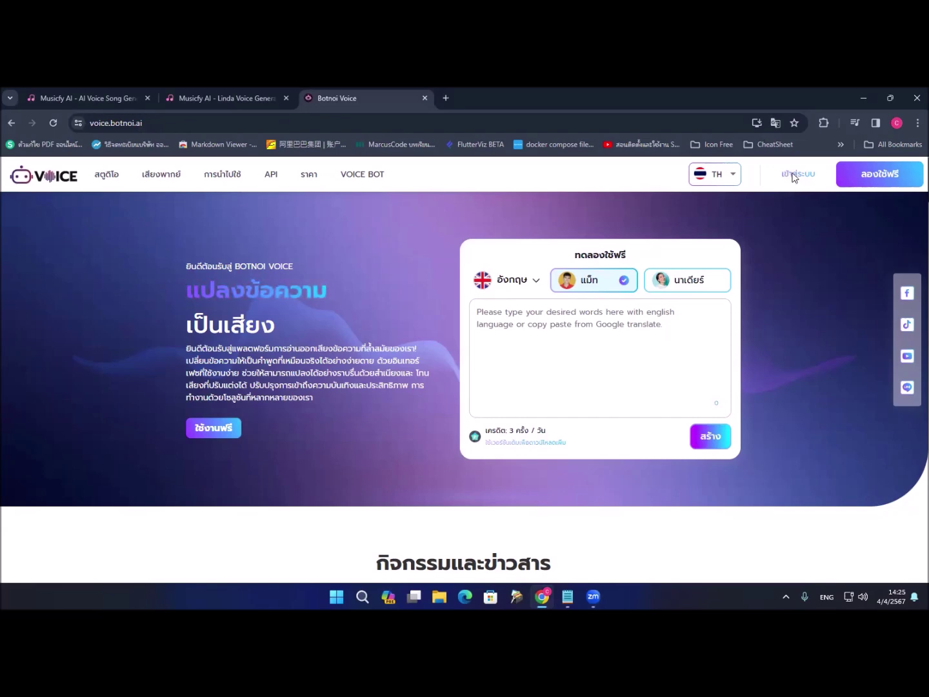
# Step: Open Botnoi Voice's sign-in options and choose signing in with a LINE account
pyautogui.click(794, 178)
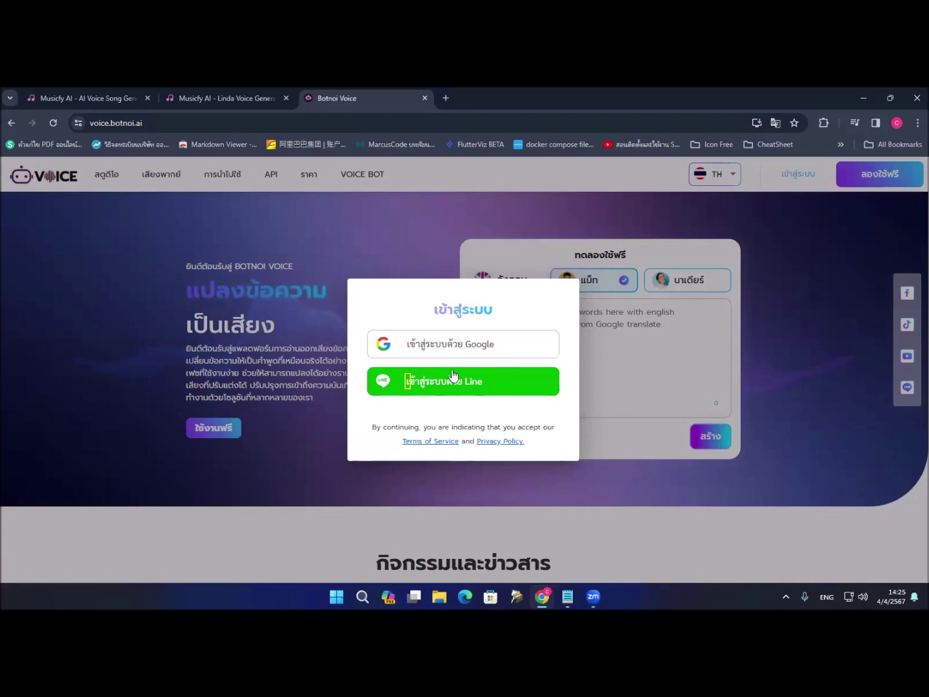
pyautogui.hotkey('ctrl', '1')
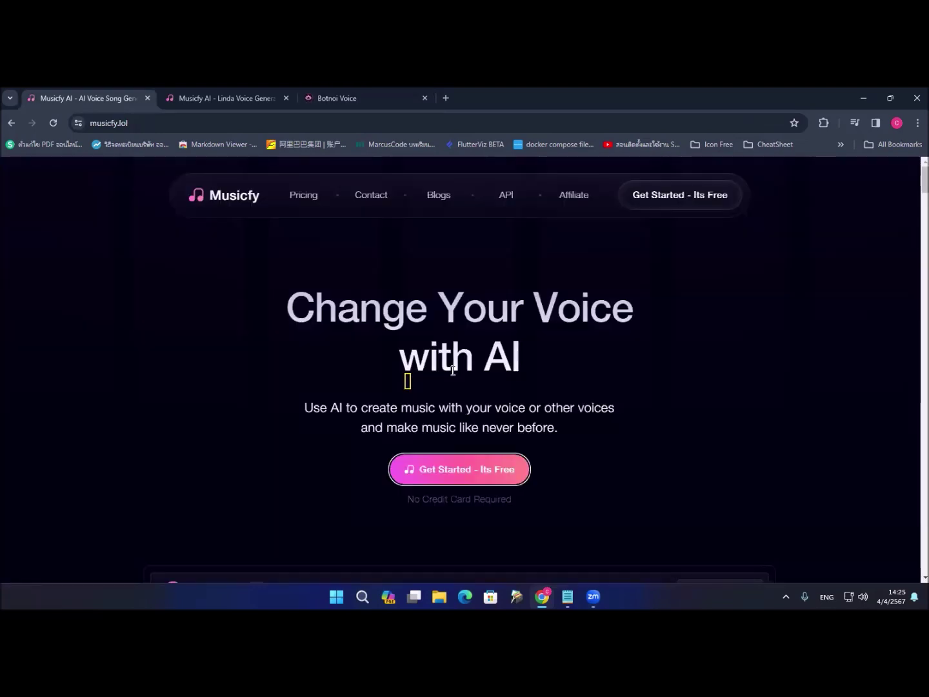
pyautogui.hotkey('ctrl', 'Tab')
pyautogui.hotkey('ctrl', 'Tab')
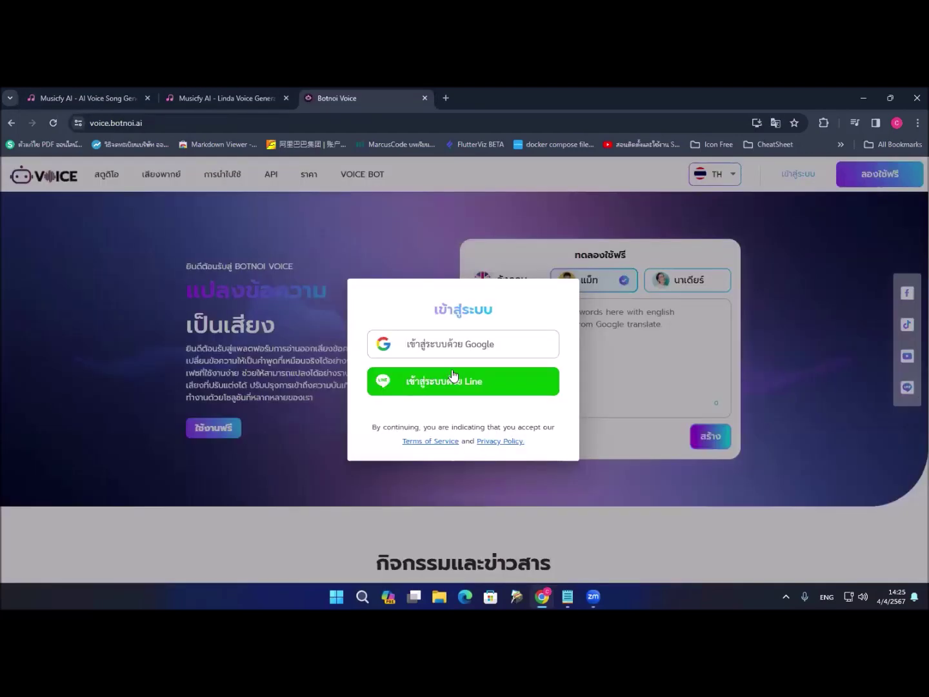
pyautogui.hotkey('shift', 'Tab')
pyautogui.hotkey('shift', 'Tab')
pyautogui.hotkey('shift', 'Tab')
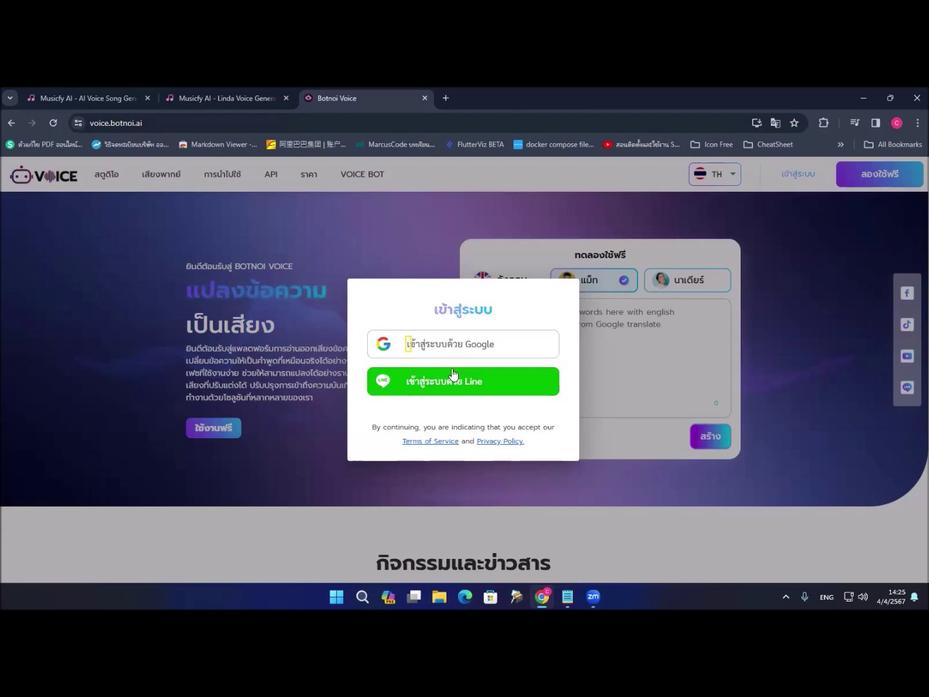
pyautogui.press('Tab')
pyautogui.press('Return')
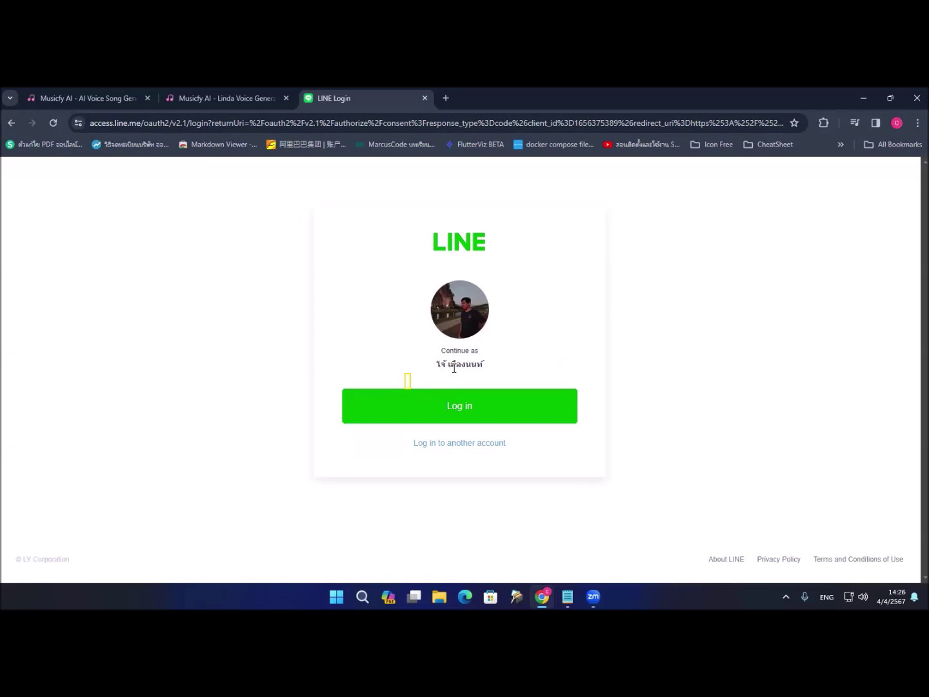
# Step: Log in with the LINE account shown on the LINE Login page
pyautogui.click(453, 406)
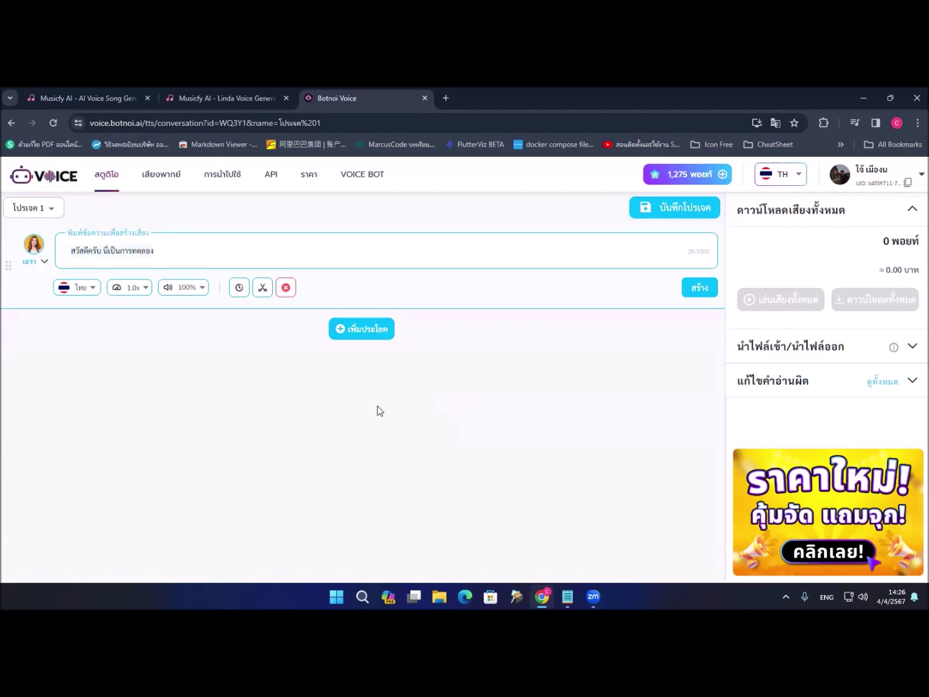
# Step: Replace the sample text with 'สวัสดีครับ วันนี้เรามาเรียนรู้เรื่องเอไอกัน ซึ่งตอนนี้ เอไอกำลังมาแรกมาก' in Thai
pyautogui.hotkey('ctrl', 'a')
pyautogui.press('BackSpace')
pyautogui.press('`')
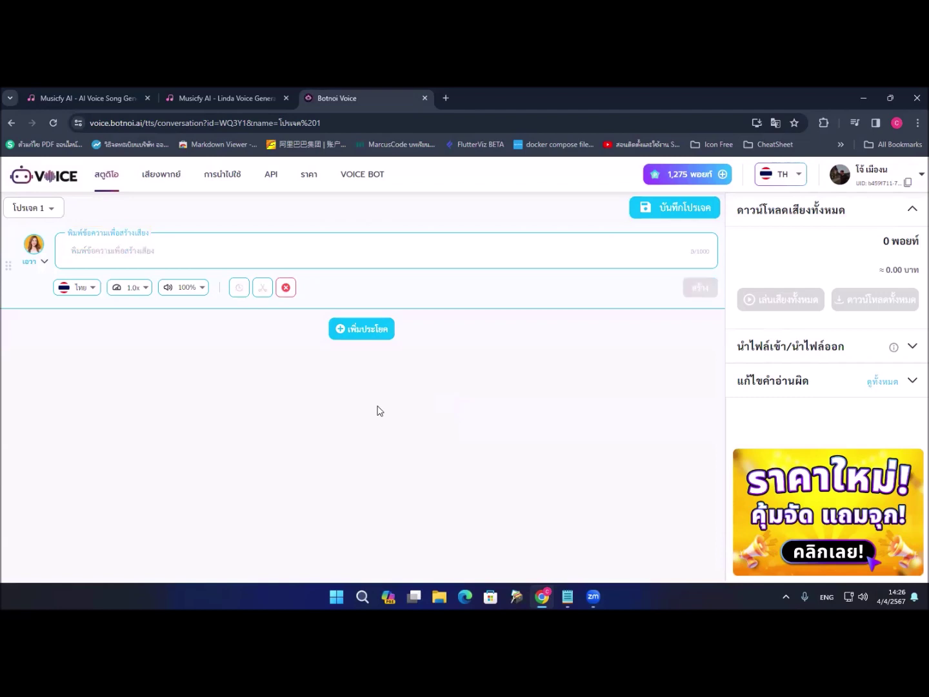
pyautogui.write('สวัสดีครับ วัน')
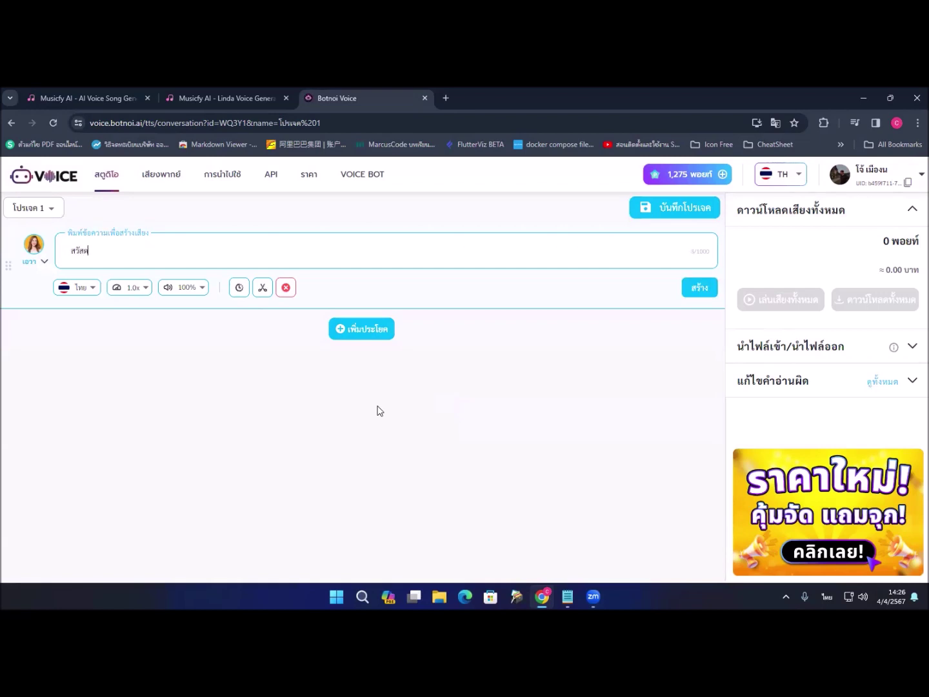
pyautogui.write('นี้เรามาเรียนรู้เรื่องเอไอ')
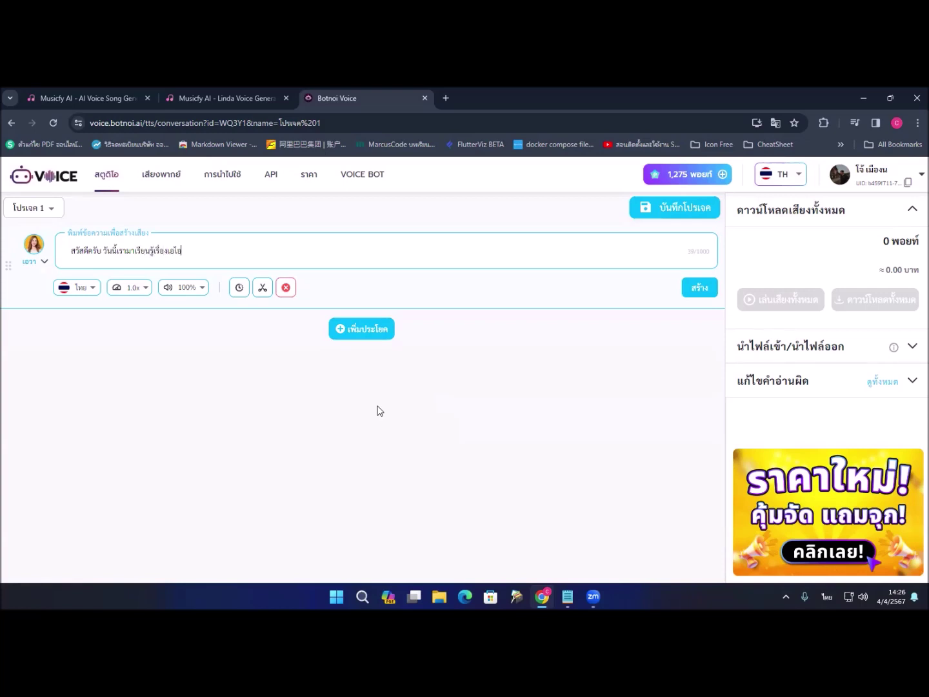
pyautogui.write('กัน ซึ่งตอนนี้ เอไอกำลังมาแรกมาก')
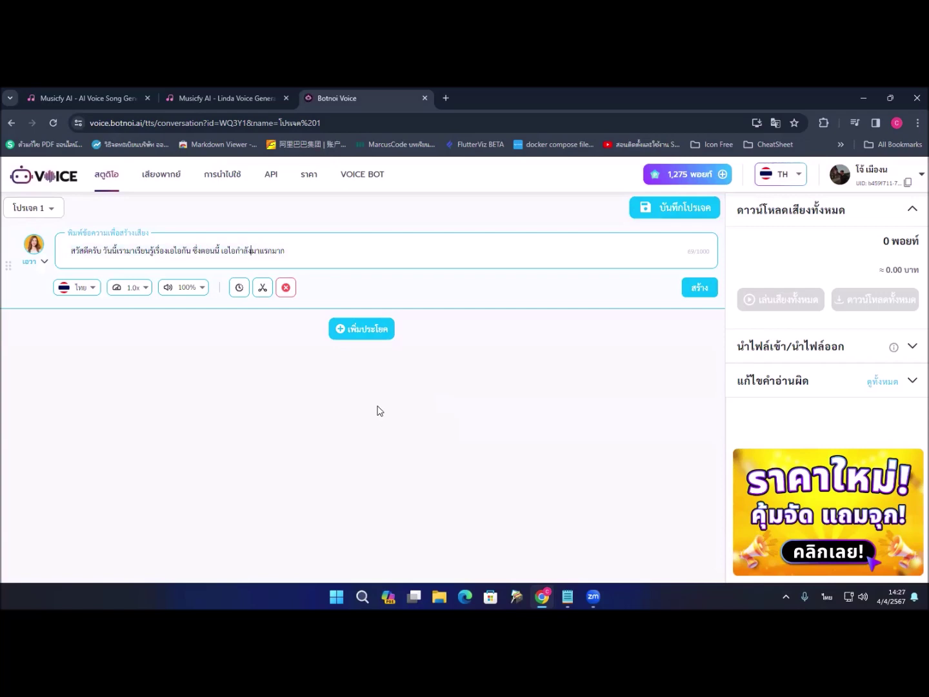
# Step: Correct the misspelled 'แรก' to 'แรง' near the end of the sentence
pyautogui.press('Right')
pyautogui.press('Right')
pyautogui.press('Delete')
pyautogui.write('ง')
pyautogui.press('Left')
pyautogui.press('Left')
pyautogui.press('Home')
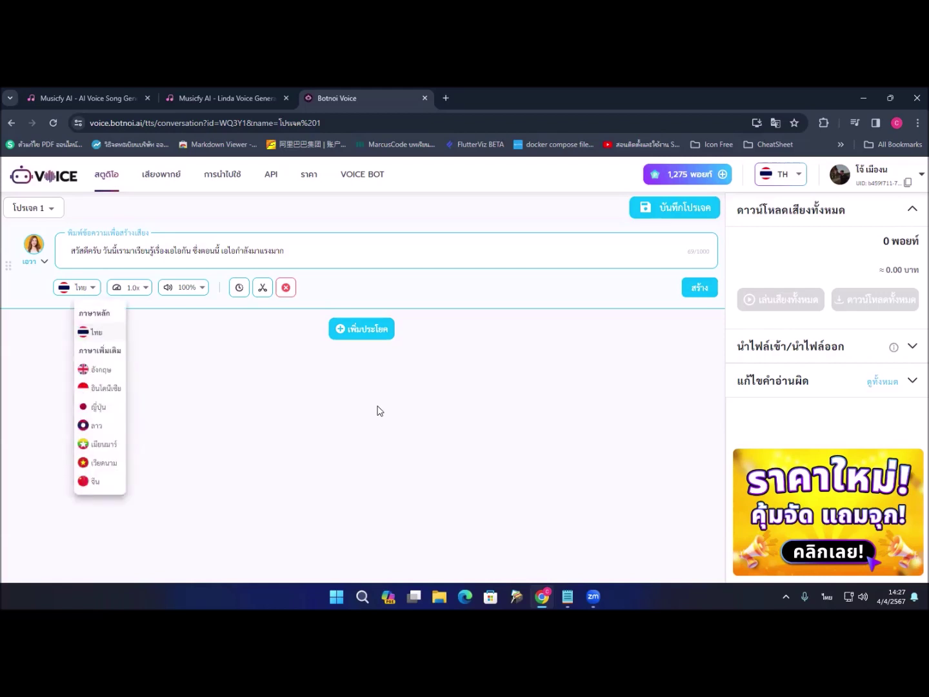
# Step: Close the language list and open the voice picker from the เอวา voice
pyautogui.click(380, 411)
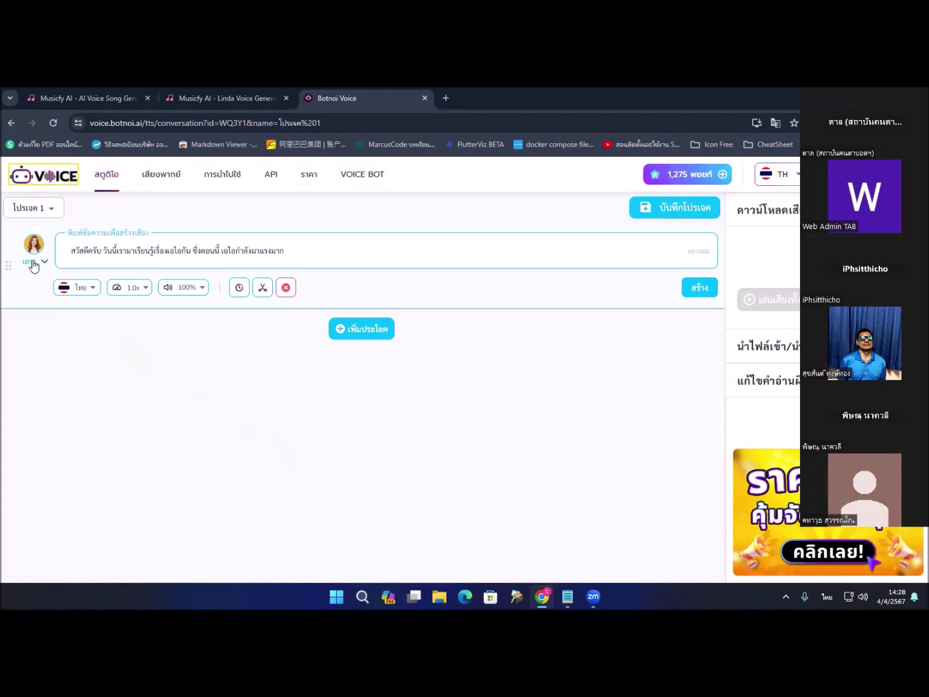
pyautogui.click(115, 263)
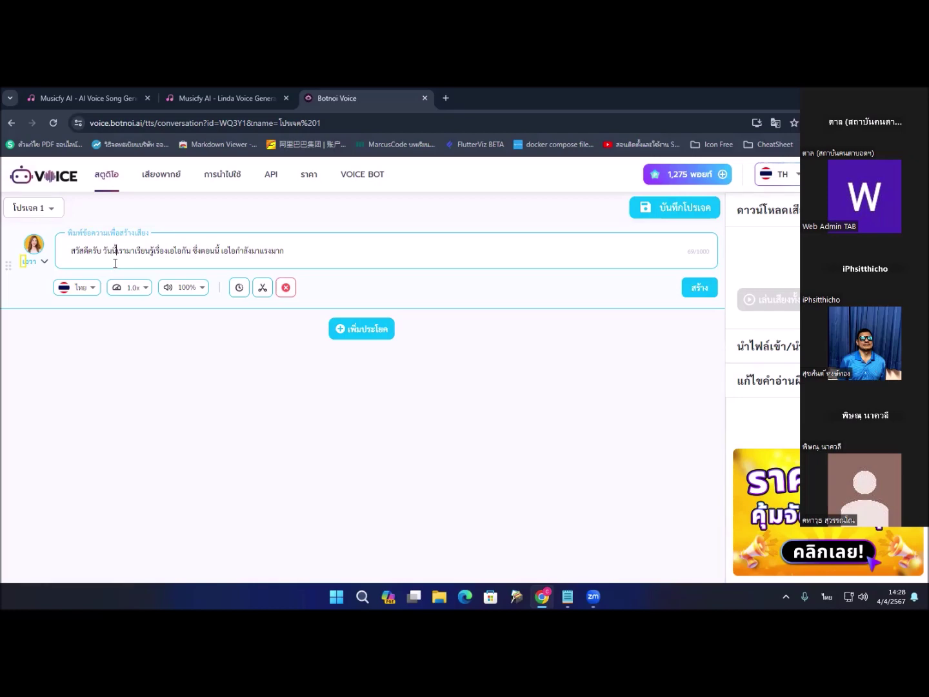
pyautogui.click(115, 264)
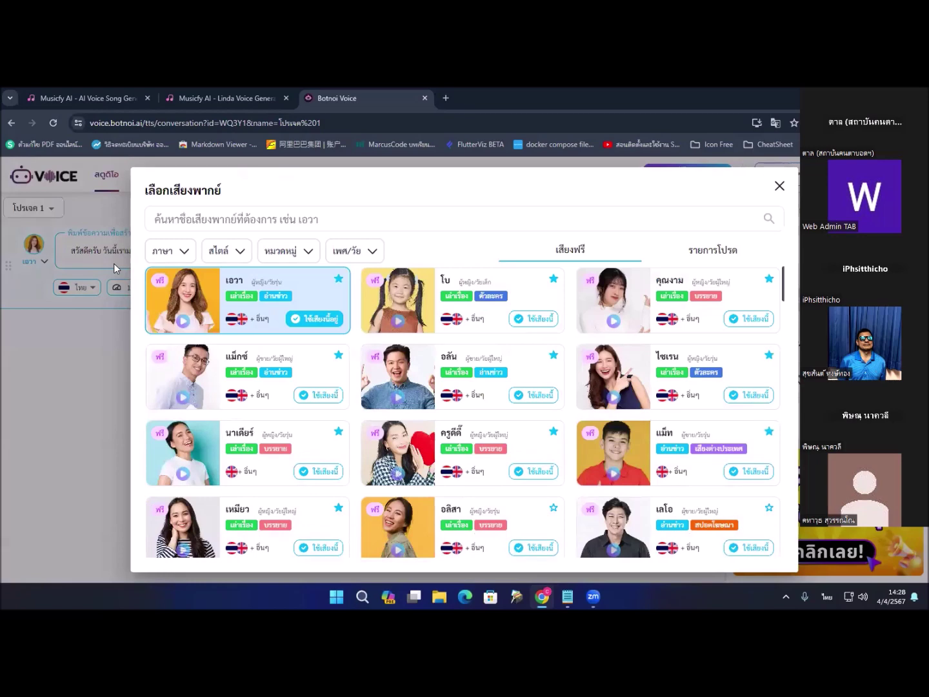
# Step: Filter the voice list to Thai language using the keyboard and open the style filter
pyautogui.press('Tab')
pyautogui.press('Tab')
pyautogui.hotkey('shift', 'Tab')
pyautogui.press('Tab')
pyautogui.press('Tab')
pyautogui.press('Tab')
pyautogui.hotkey('shift', 'Tab')
pyautogui.hotkey('shift', 'Tab')
pyautogui.hotkey('shift', 'Tab')
pyautogui.press('Return')
pyautogui.press('Tab')
pyautogui.press('Tab')
pyautogui.press('Tab')
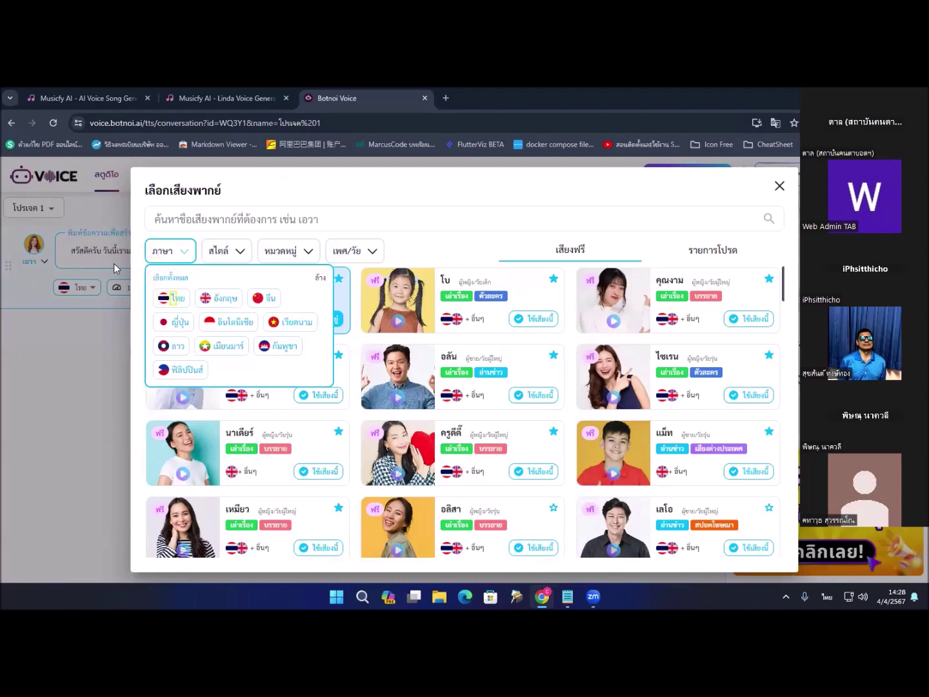
pyautogui.press('Return')
pyautogui.press('Tab')
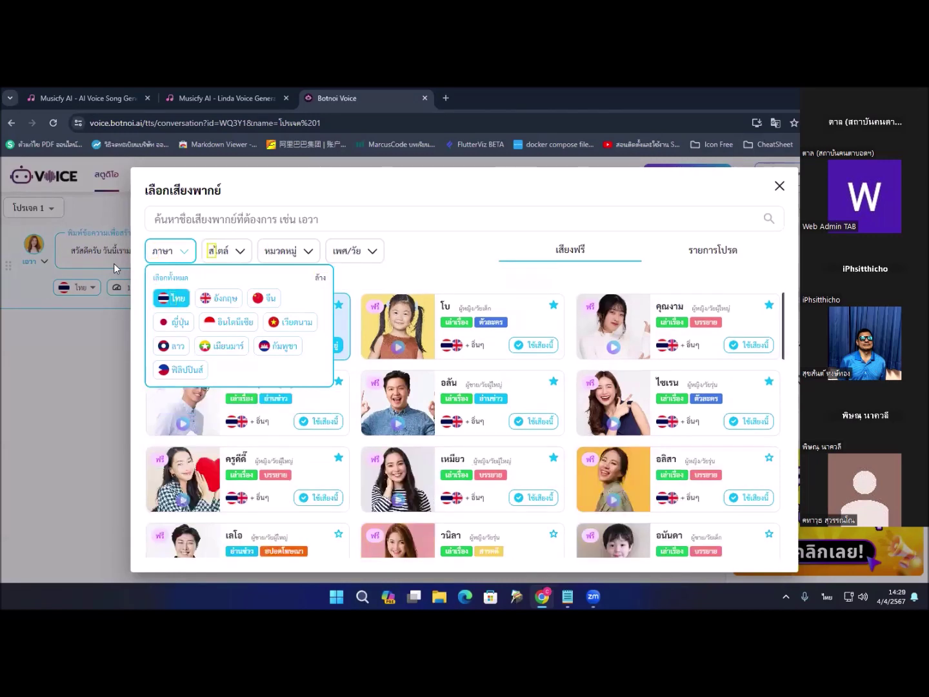
pyautogui.press('Return')
# Step: Pick the หวาน style from the style filter with the keyboard, then close the picker
pyautogui.press('Tab')
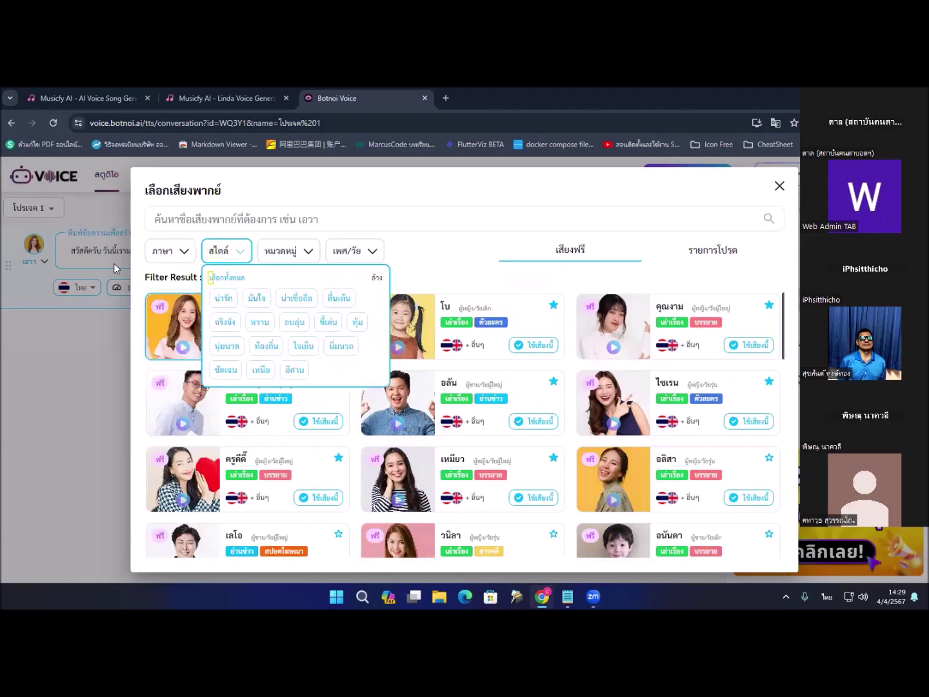
pyautogui.press('Tab')
pyautogui.press('Tab')
pyautogui.hotkey('shift', 'Tab')
pyautogui.hotkey('shift', 'Tab')
pyautogui.hotkey('shift', 'Tab')
pyautogui.press('Tab')
pyautogui.press('Tab')
pyautogui.press('Tab')
pyautogui.press('Tab')
pyautogui.press('Tab')
pyautogui.press('Tab')
pyautogui.press('Tab')
pyautogui.press('Tab')
pyautogui.press('Tab')
pyautogui.press('Return')
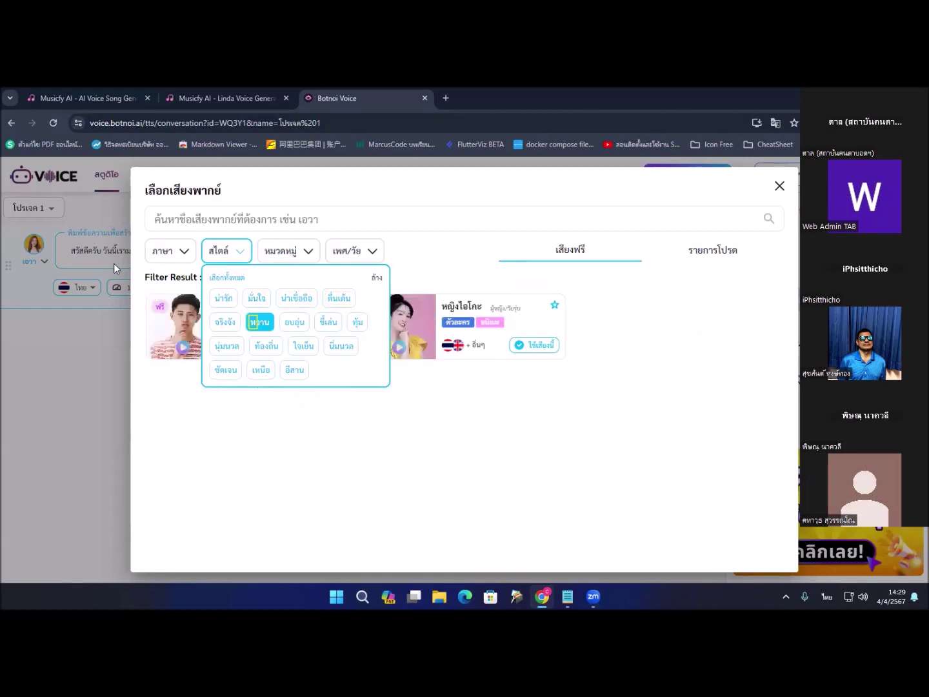
pyautogui.press('Tab')
pyautogui.press('Tab')
pyautogui.hotkey('shift', 'Tab')
pyautogui.hotkey('shift', 'Tab')
pyautogui.hotkey('shift', 'Tab')
pyautogui.press('Tab')
pyautogui.press('Escape')
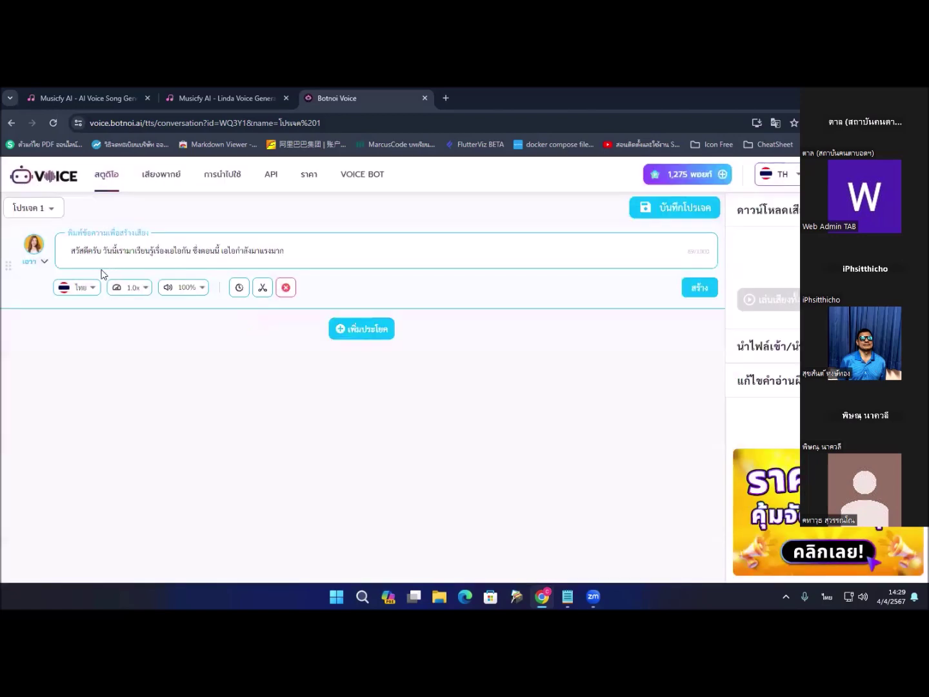
# Step: Reopen the voice picker and filter it to the sweet (หวาน) style
pyautogui.click(36, 264)
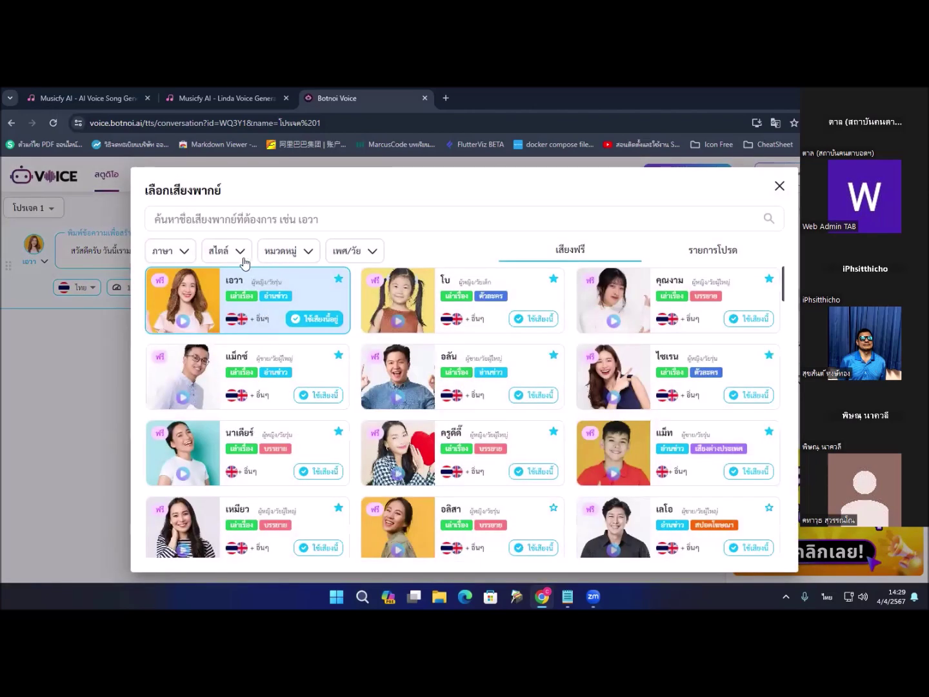
pyautogui.click(216, 252)
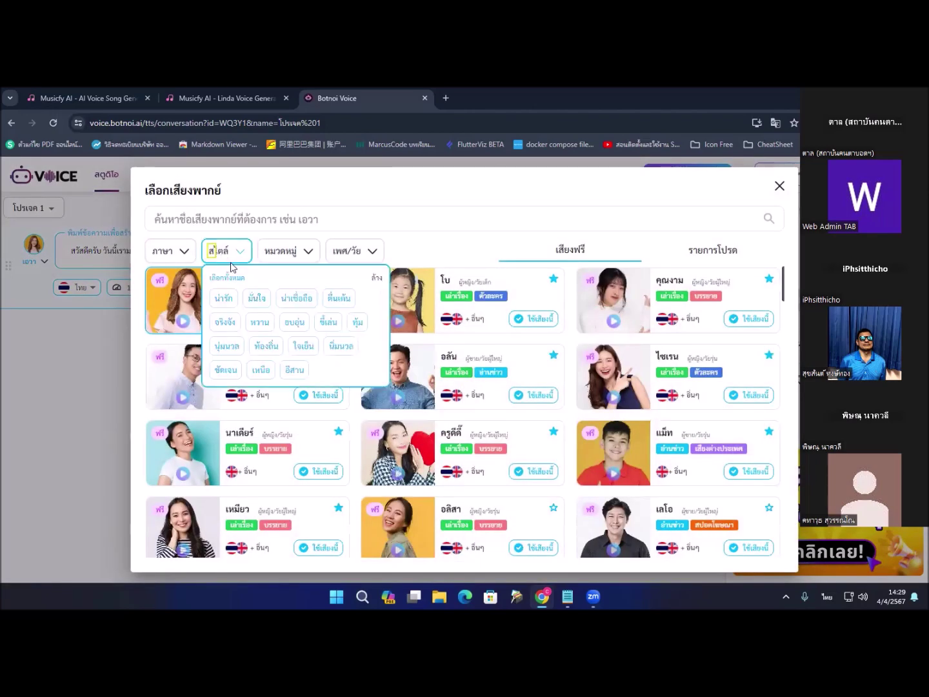
pyautogui.click(260, 322)
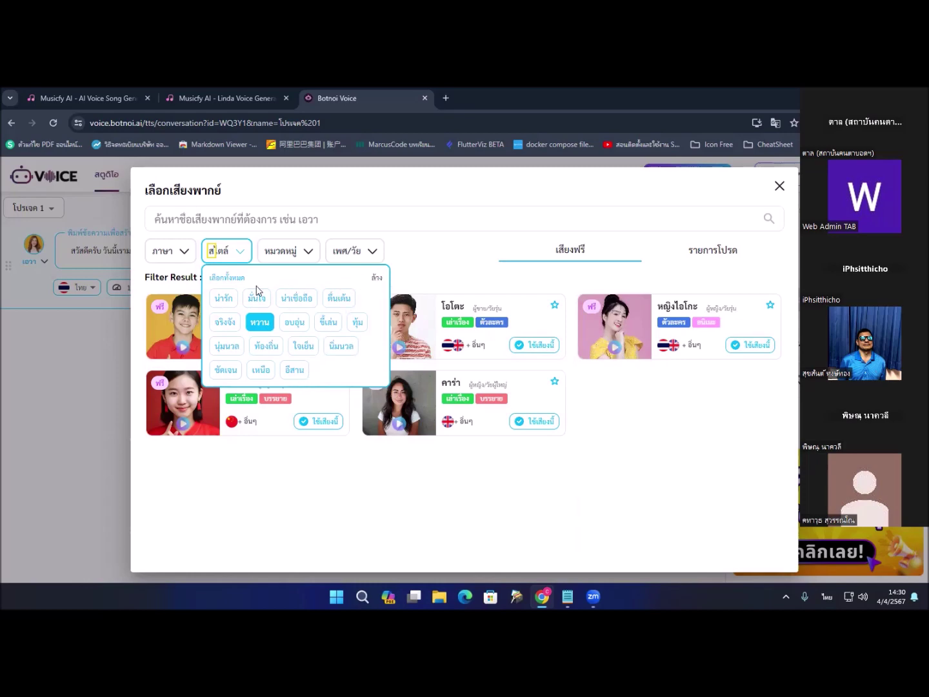
pyautogui.click(236, 255)
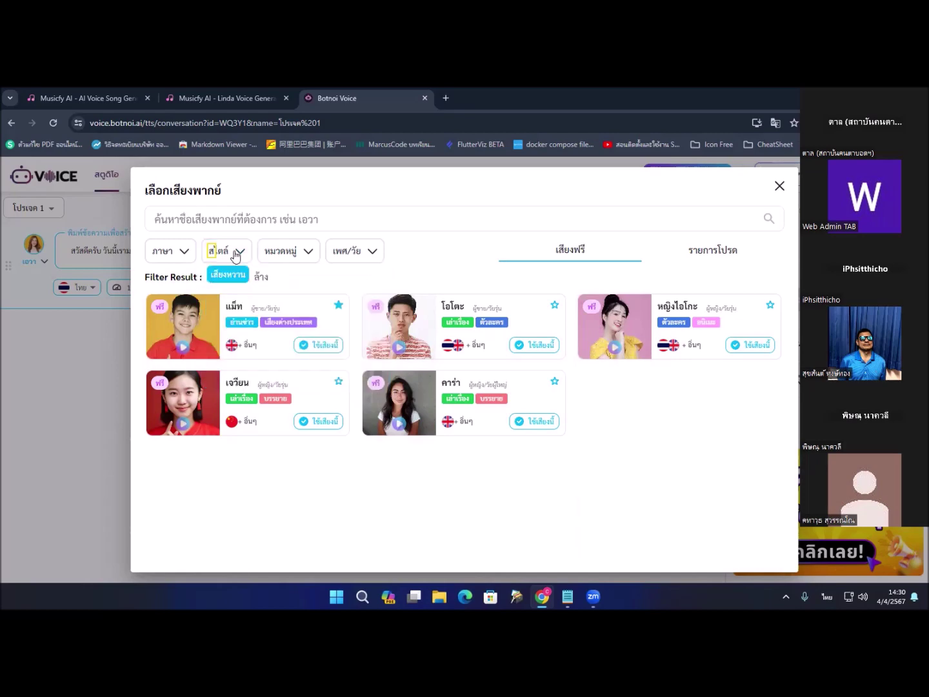
pyautogui.click(282, 254)
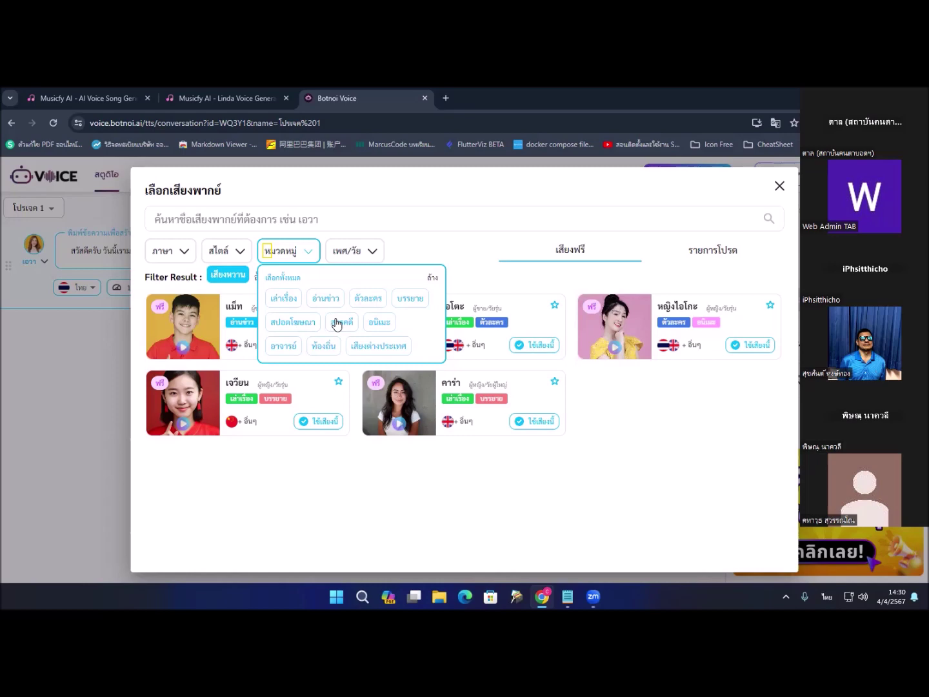
# Step: Add the เล่าเรื่อง category and ผู้หญิง gender filters, then preview the first voice
pyautogui.click(288, 301)
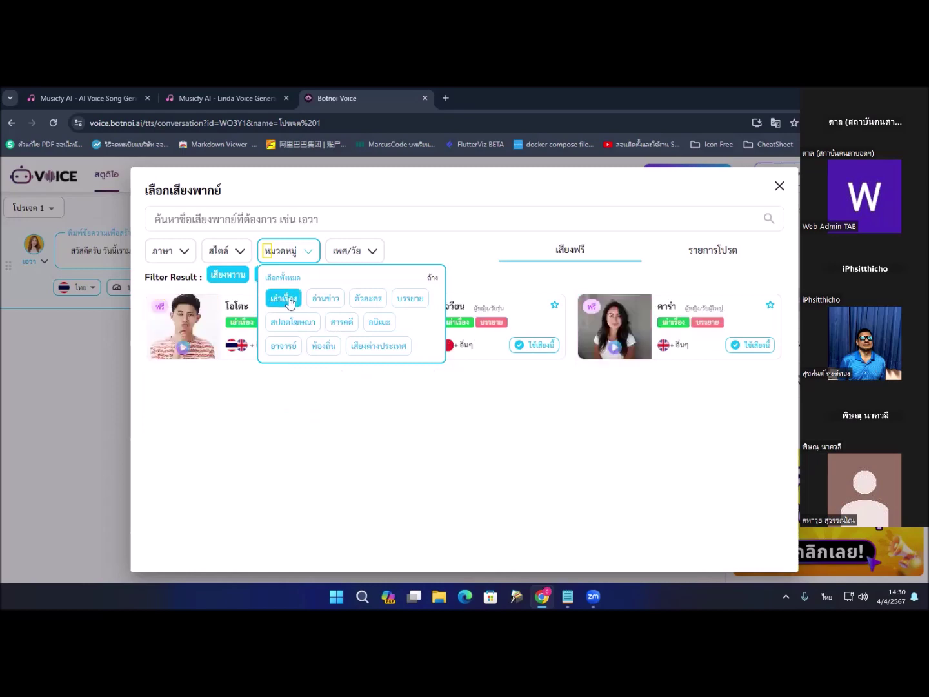
pyautogui.click(285, 258)
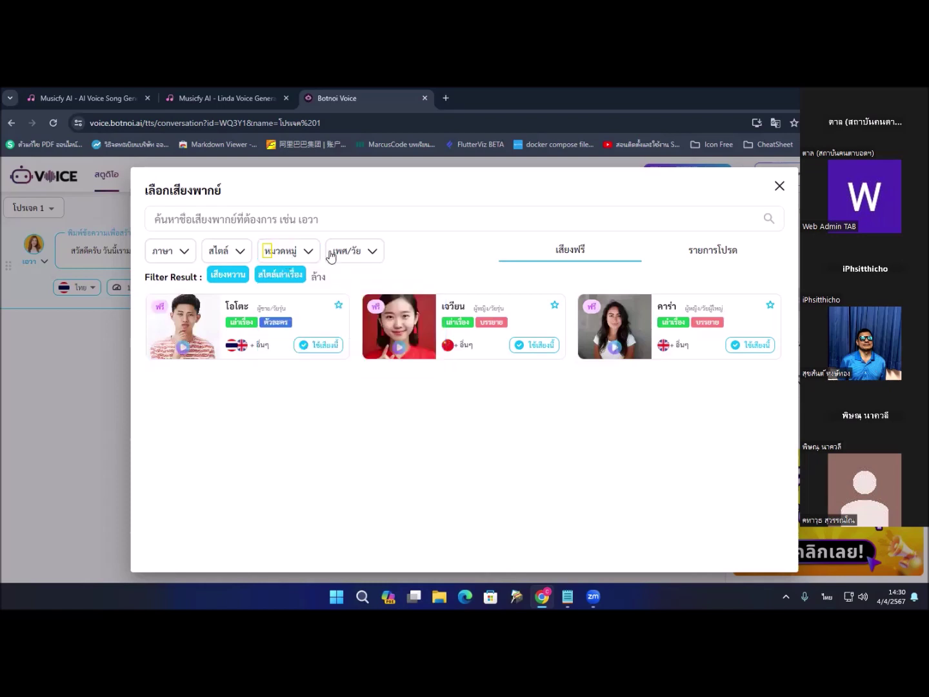
pyautogui.press('Tab')
pyautogui.press('Return')
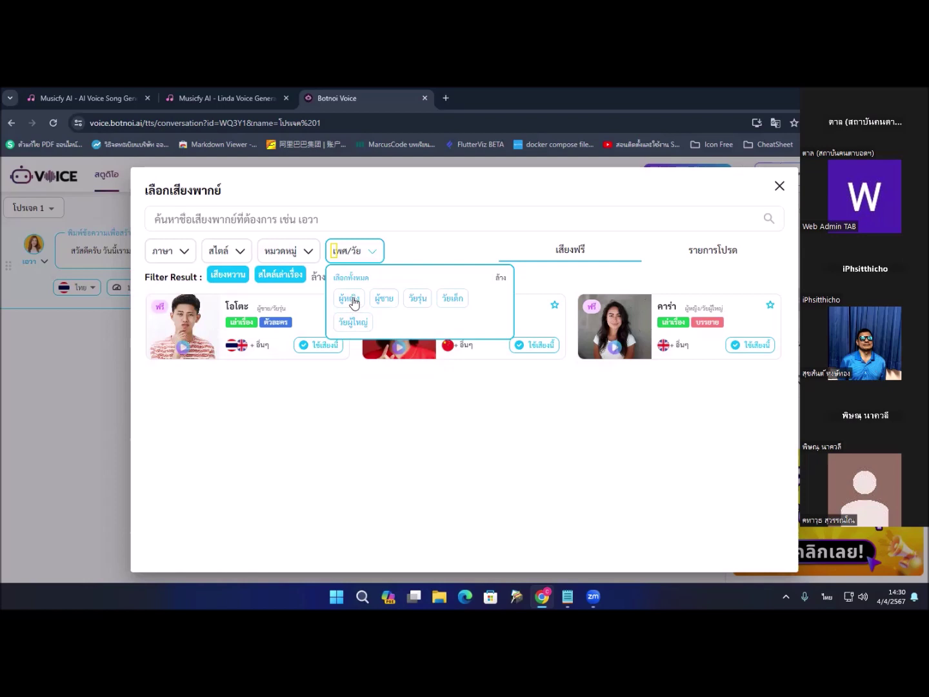
pyautogui.click(353, 301)
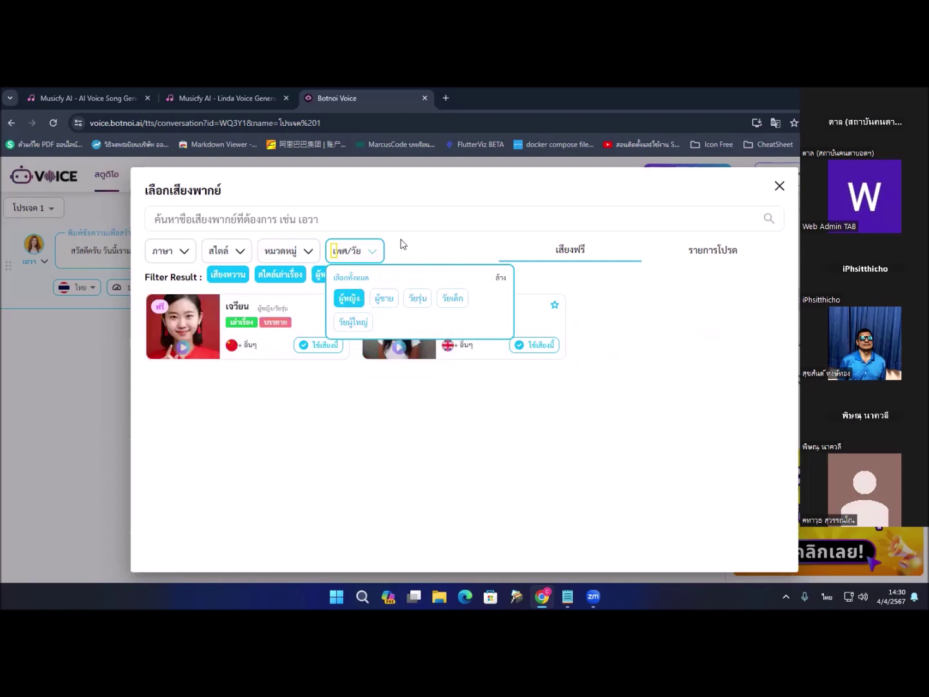
pyautogui.click(401, 244)
pyautogui.click(343, 302)
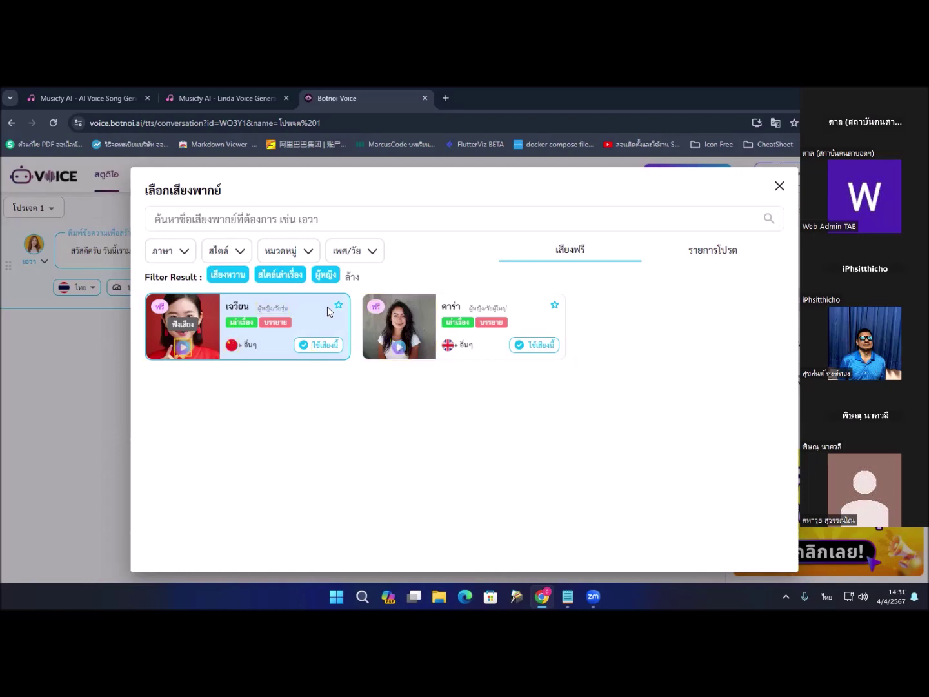
pyautogui.press('Return')
# Step: Filter the voices to ไทย language and add the เหนือ style
pyautogui.click(179, 254)
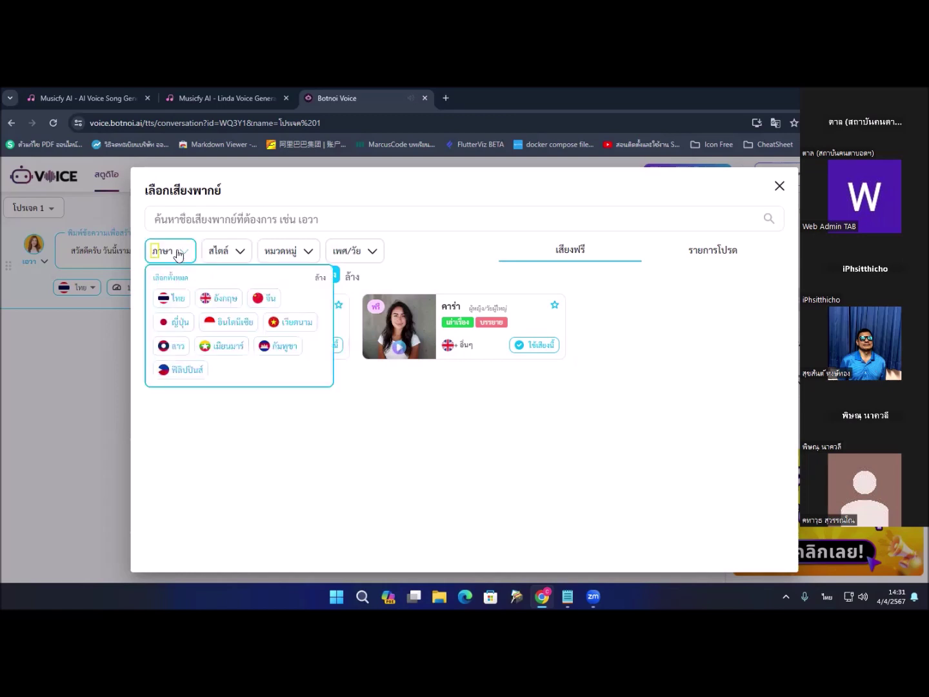
pyautogui.click(172, 300)
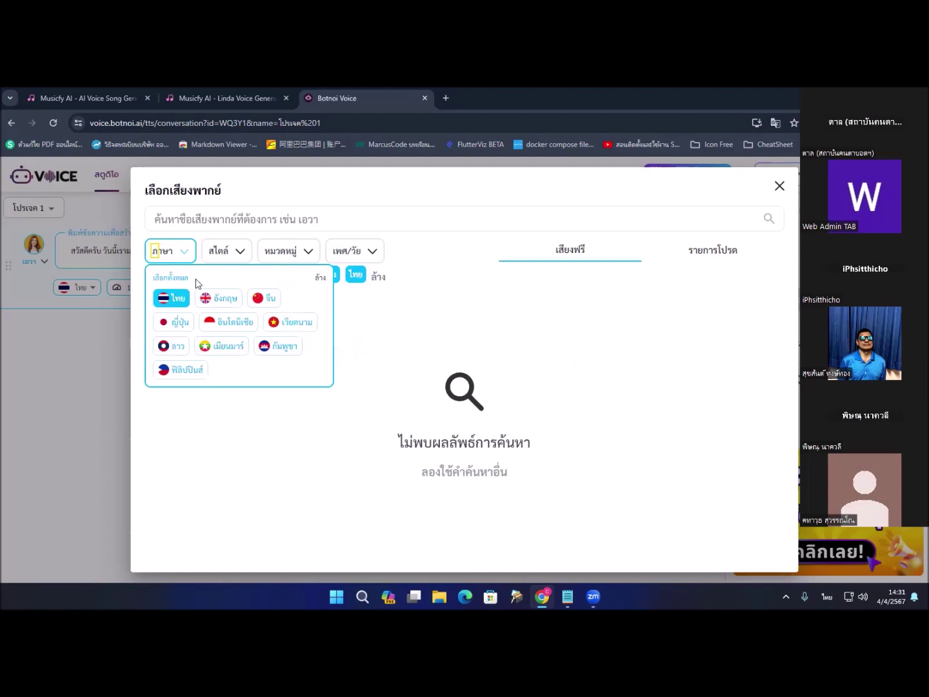
pyautogui.click(497, 244)
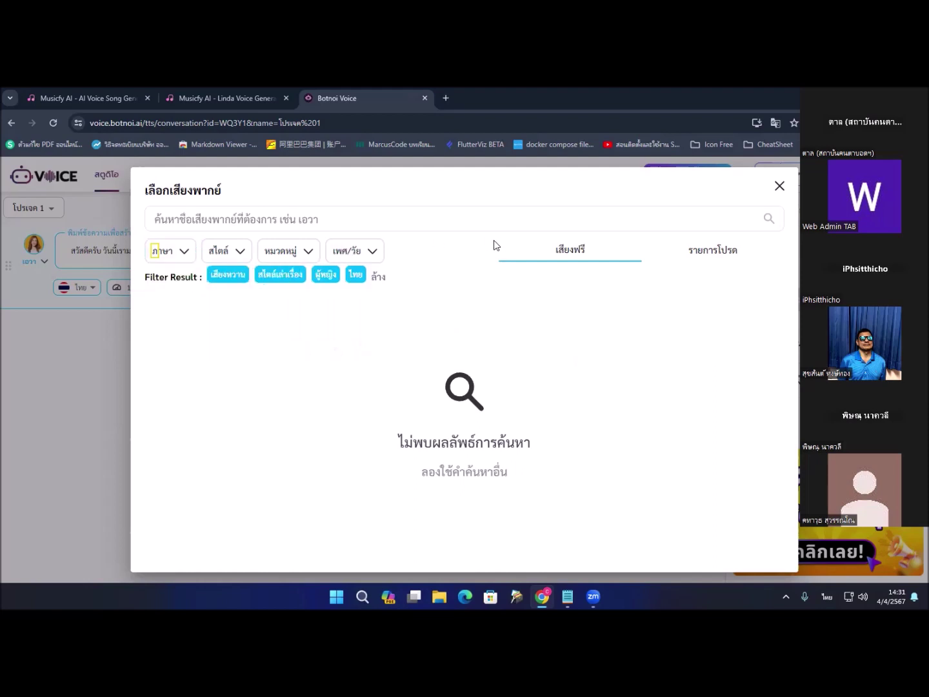
pyautogui.click(240, 252)
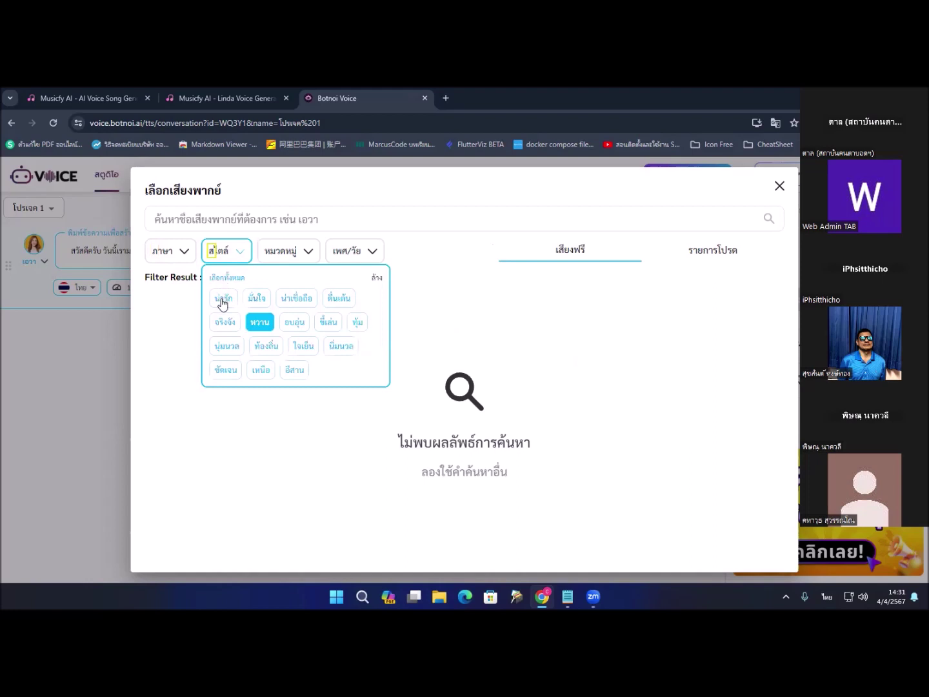
pyautogui.click(267, 373)
pyautogui.click(443, 246)
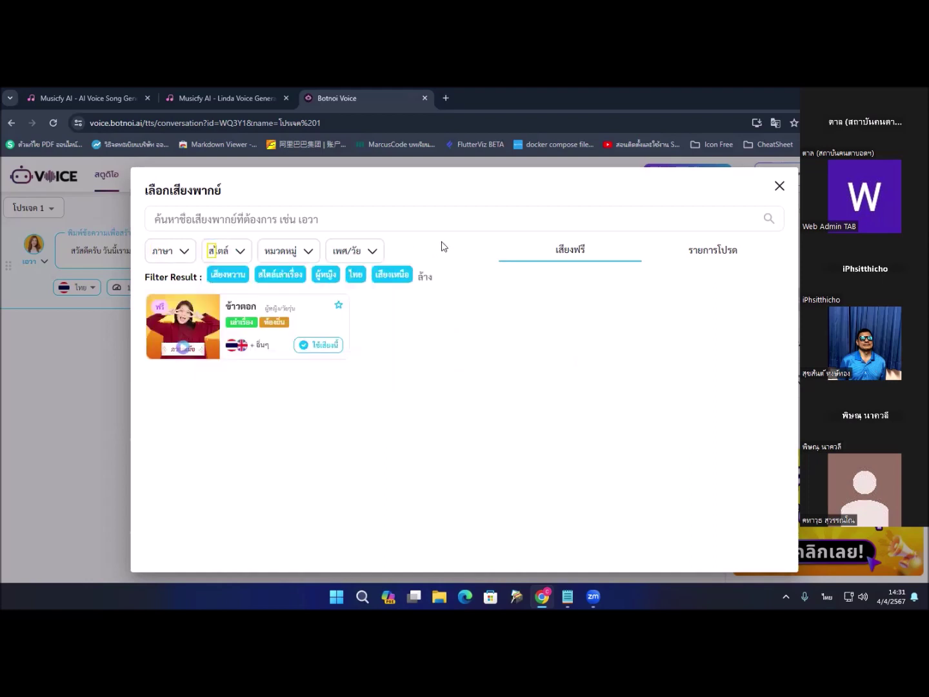
# Step: Select all categories and keep the ผู้หญิง gender filter on
pyautogui.click(272, 251)
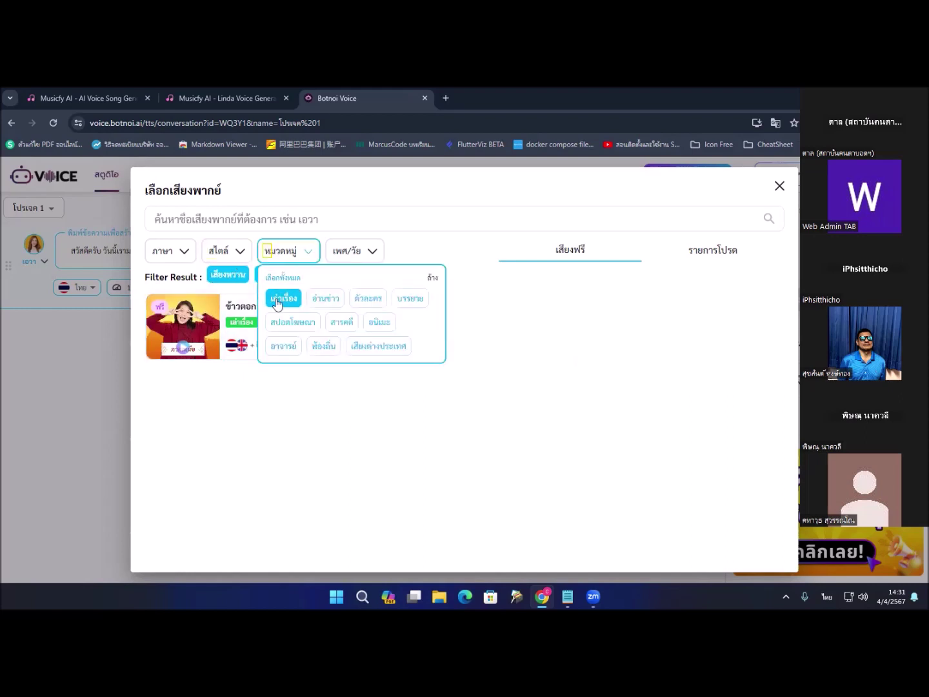
pyautogui.click(284, 278)
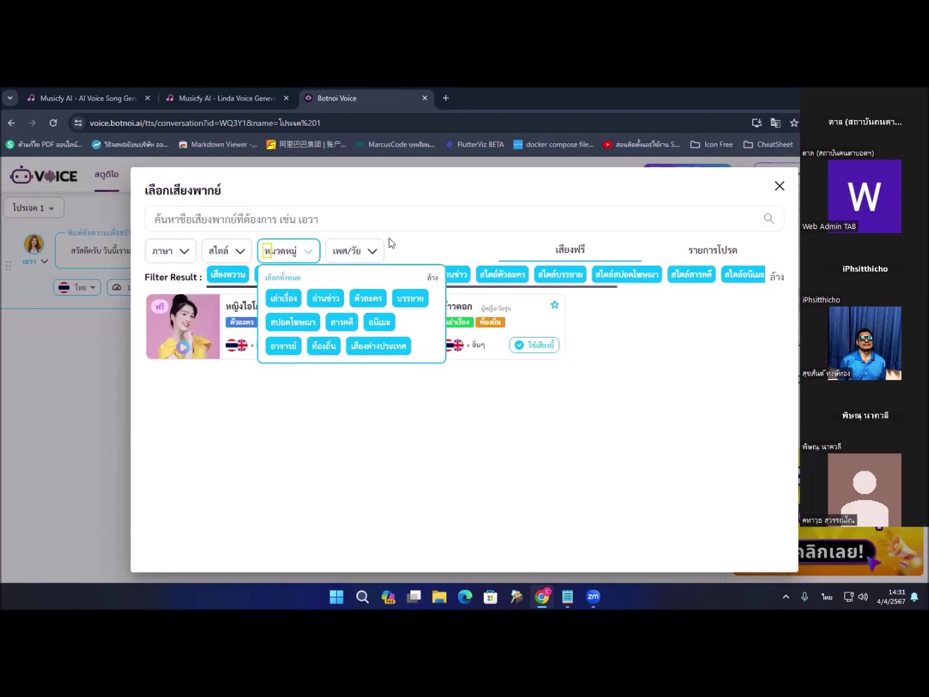
pyautogui.click(410, 242)
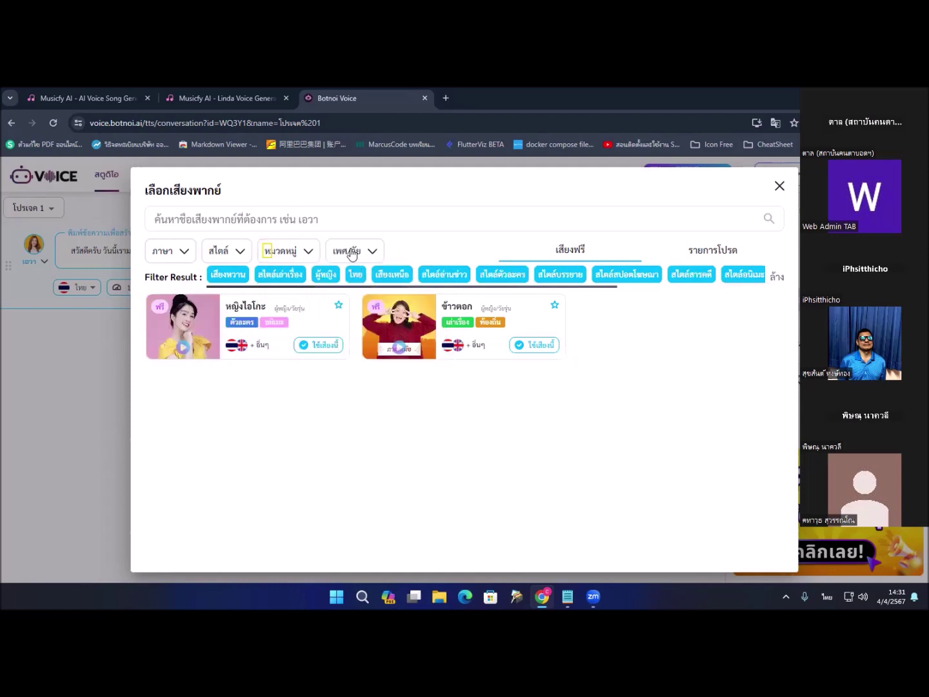
pyautogui.click(348, 252)
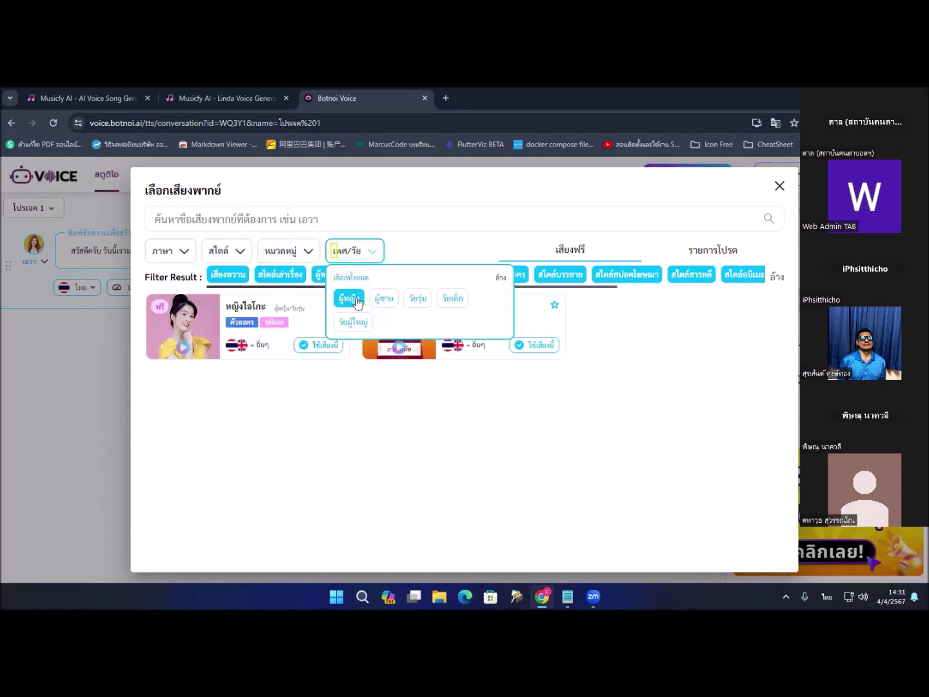
pyautogui.click(357, 300)
pyautogui.click(357, 300)
# Step: Close the open filter choices, leaving หญิงไอโกะ as the sentence's voice
pyautogui.click(439, 223)
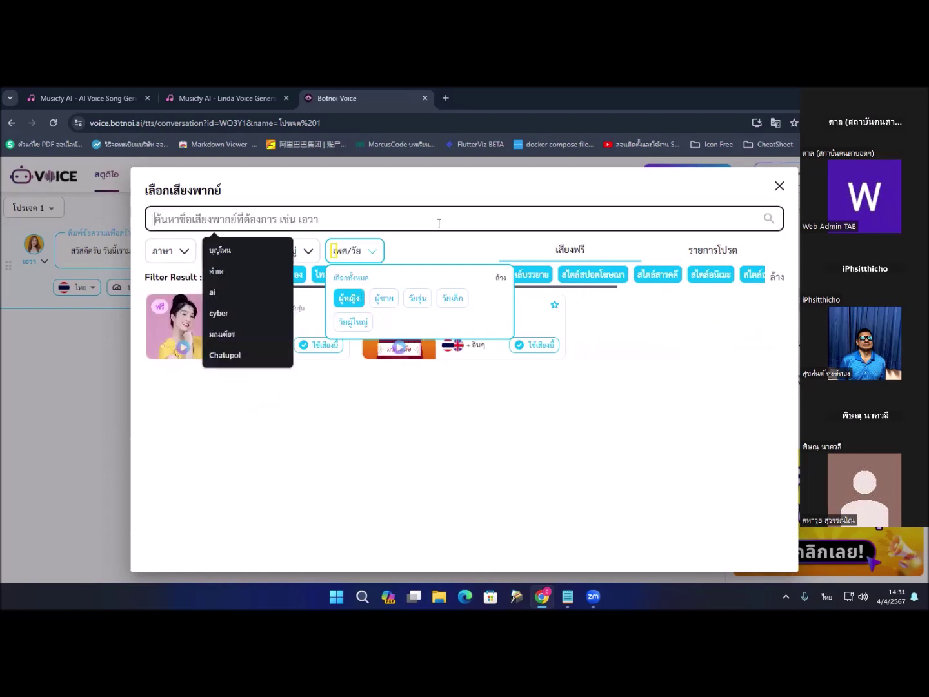
pyautogui.click(395, 265)
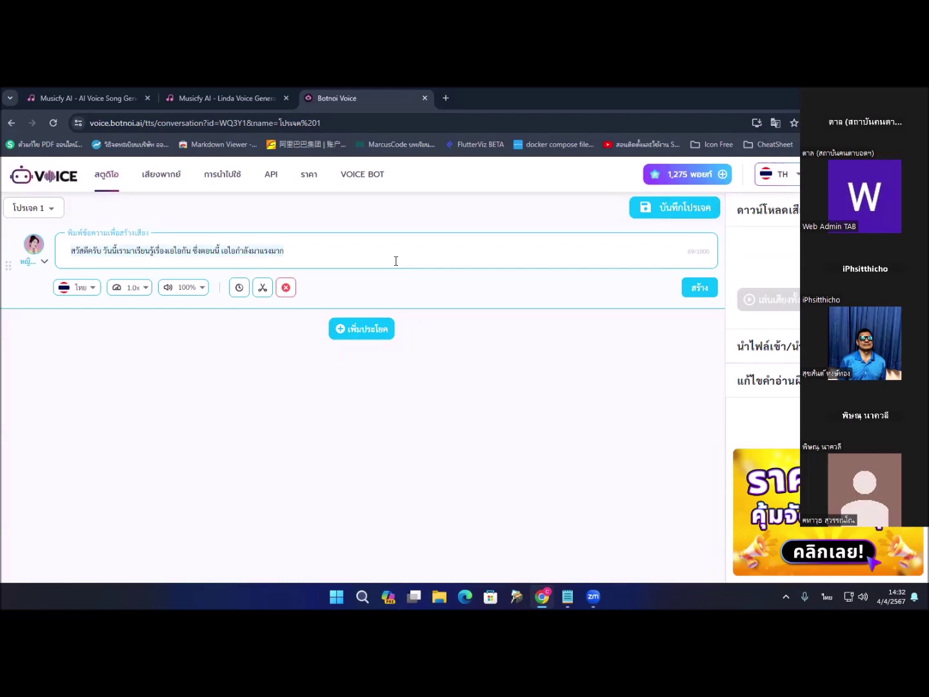
# Step: Change ครับ to ค่ะ after สวัสดี and generate speech for the sentence
pyautogui.press('Right')
pyautogui.press('Right')
pyautogui.press('Right')
pyautogui.press('Right')
pyautogui.press('Right')
pyautogui.press('Right')
pyautogui.press('Right')
pyautogui.press('Right')
pyautogui.press('Right')
pyautogui.press('Right')
pyautogui.press('Right')
pyautogui.press('Left')
pyautogui.press('Left')
pyautogui.press('Left')
pyautogui.press('Left')
pyautogui.press('Left')
pyautogui.press('Left')
pyautogui.press('Left')
pyautogui.press('Left')
pyautogui.press('Left')
pyautogui.press('Left')
pyautogui.press('Delete')
pyautogui.press('Delete')
pyautogui.press('Delete')
pyautogui.press('Delete')
pyautogui.press('Delete')
pyautogui.write('ค่ะ')
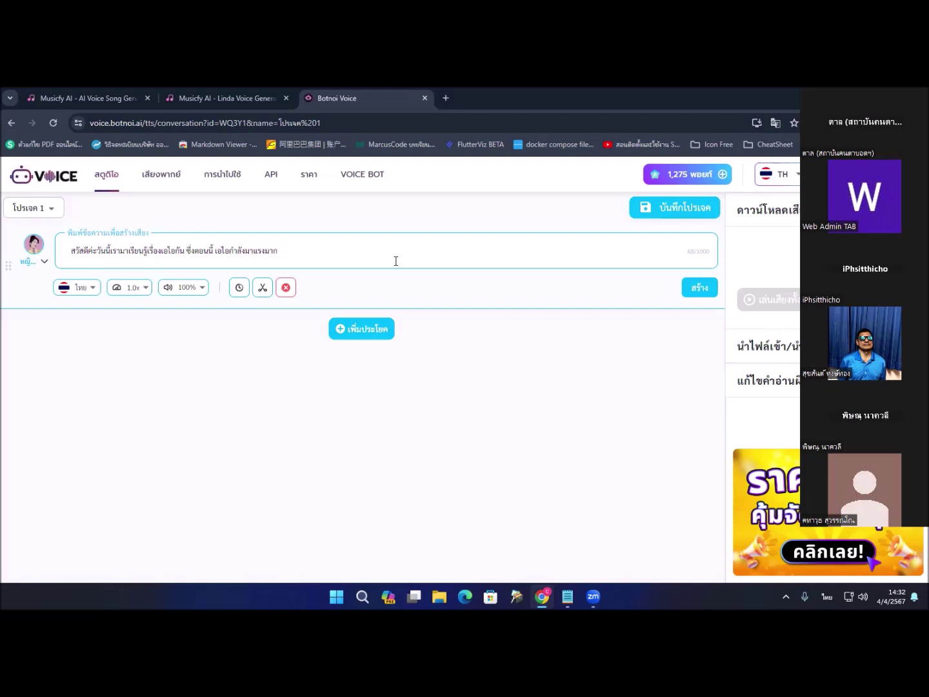
pyautogui.press('Tab')
pyautogui.press('Tab')
pyautogui.press('Tab')
pyautogui.press('Tab')
pyautogui.press('Tab')
pyautogui.press('Tab')
pyautogui.press('Tab')
pyautogui.press('Return')
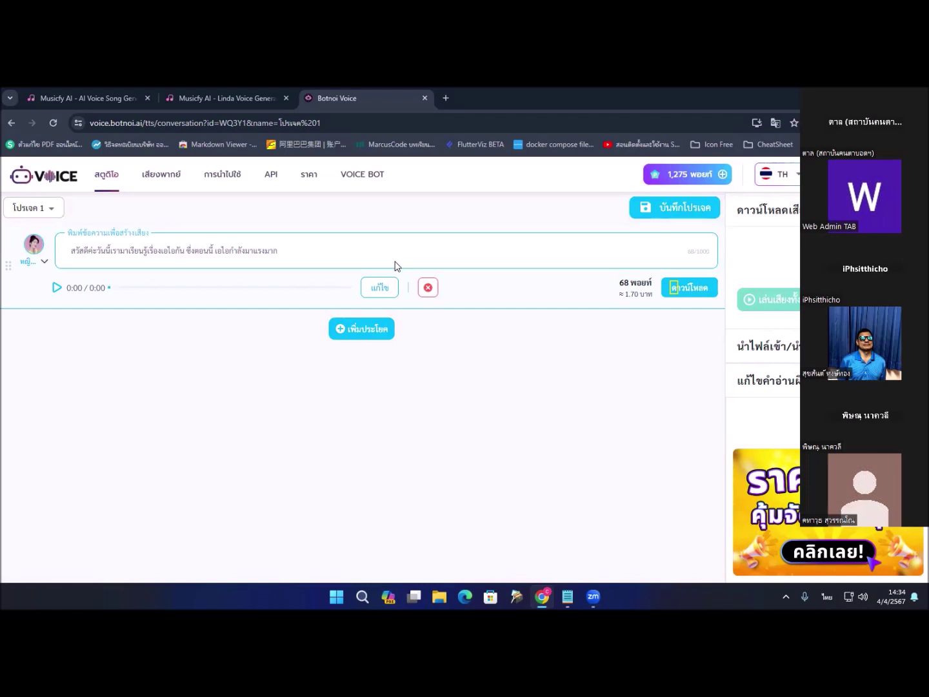
# Step: Play the generated six-second audio clip, then play it once more
pyautogui.press('Left')
pyautogui.press('Left')
pyautogui.press('Left')
pyautogui.press('Left')
pyautogui.press('Left')
pyautogui.press('Left')
pyautogui.press('Left')
pyautogui.press('Left')
pyautogui.press('Right')
pyautogui.press('Right')
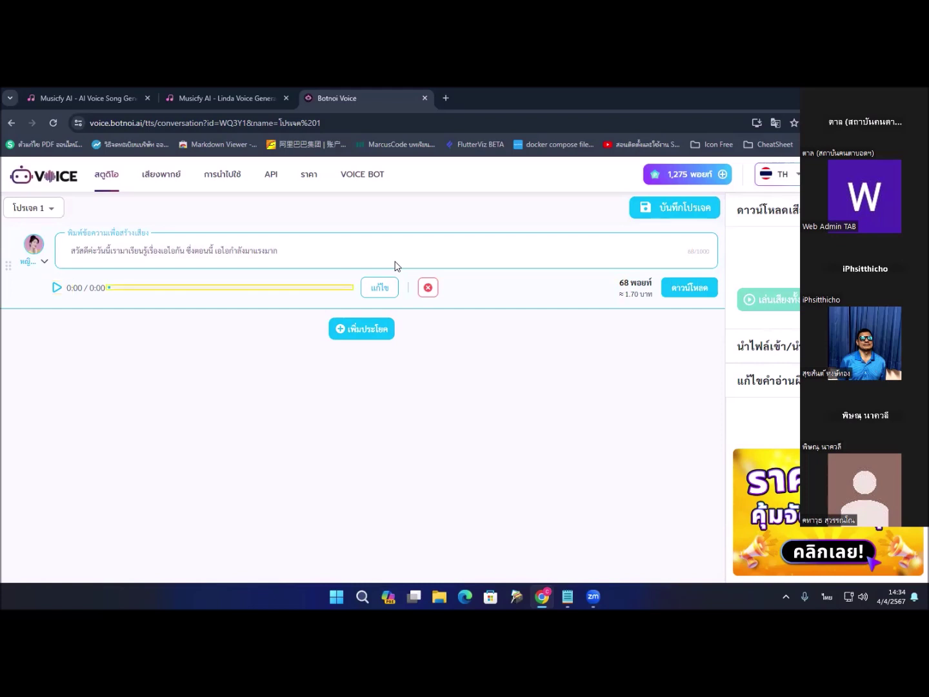
pyautogui.press('Left')
pyautogui.press('Left')
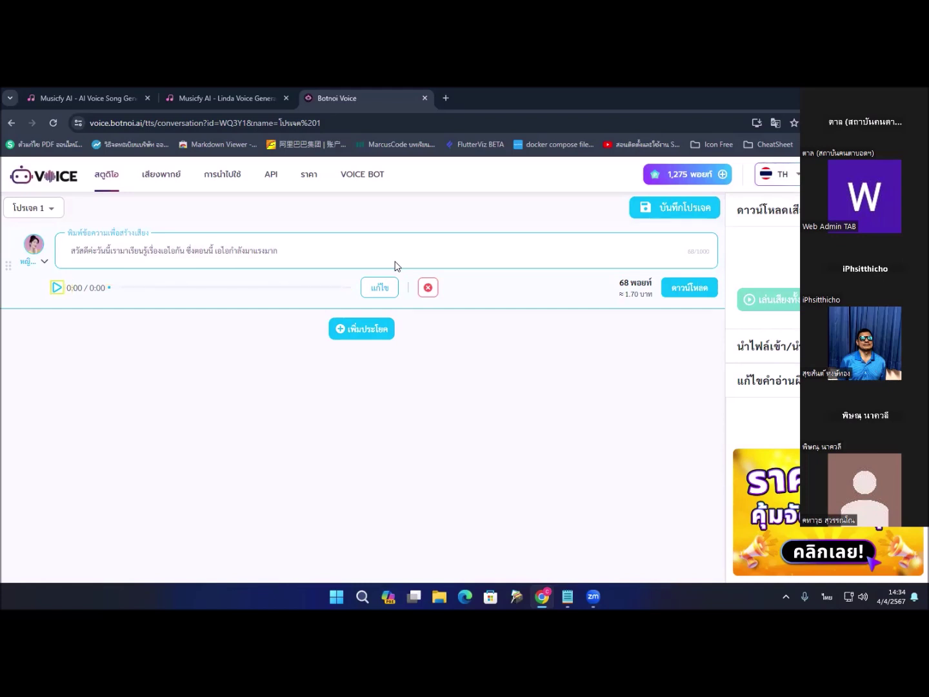
pyautogui.press('Return')
pyautogui.press('space')
# Step: Filter the voice list to the ไทย language and the อีสาน style
pyautogui.click(27, 264)
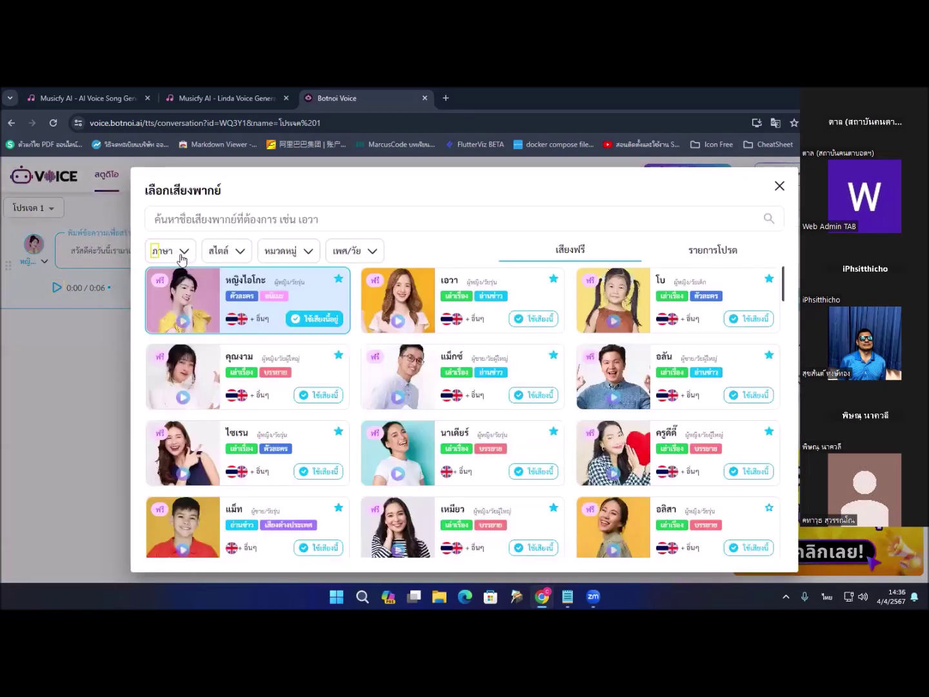
pyautogui.click(182, 259)
pyautogui.click(178, 301)
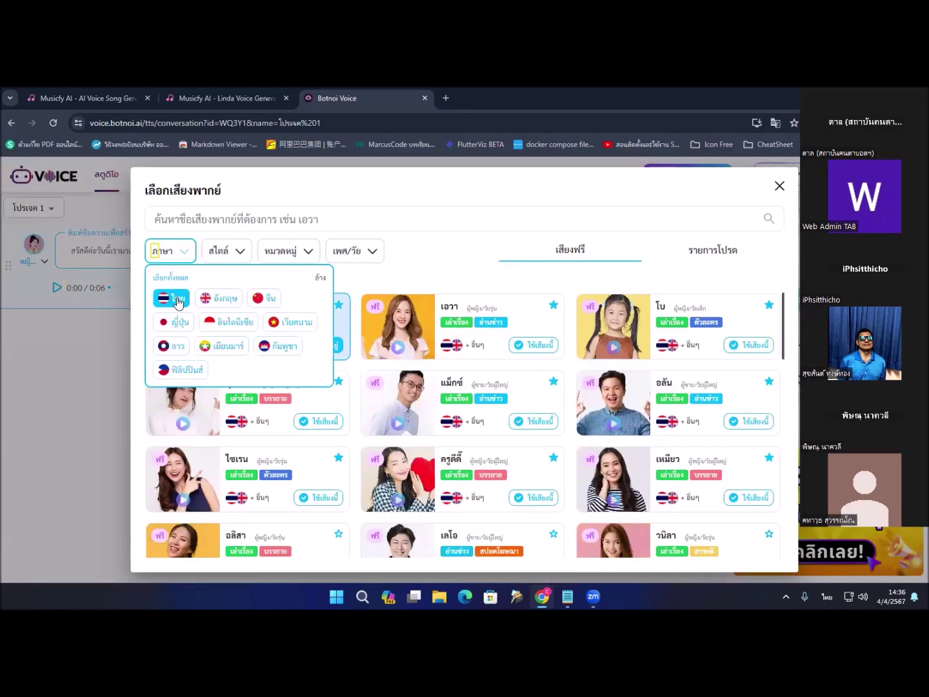
pyautogui.click(180, 257)
pyautogui.click(180, 258)
pyautogui.click(222, 257)
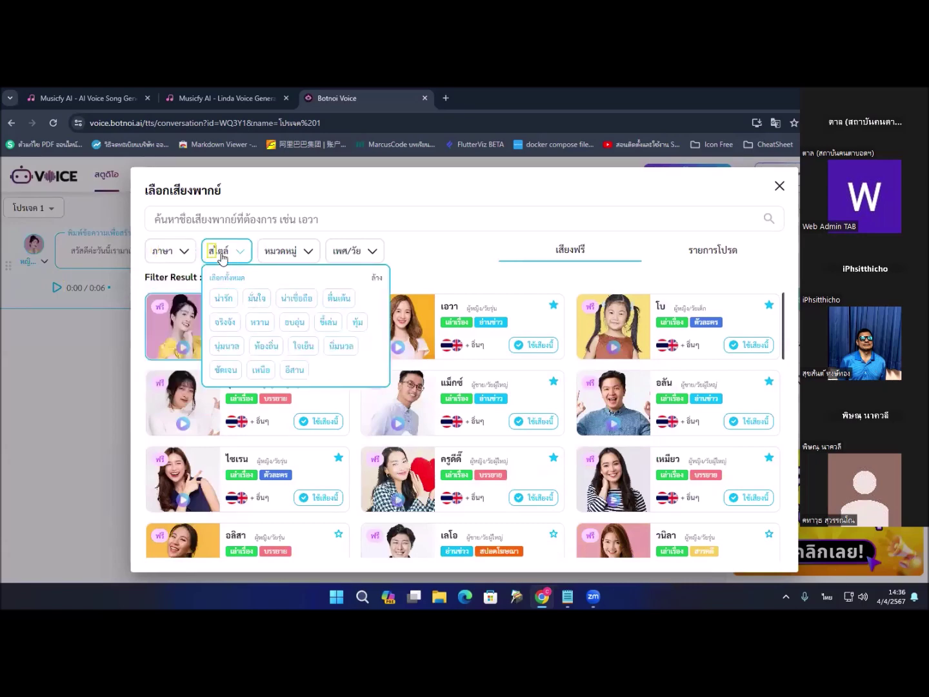
pyautogui.click(296, 373)
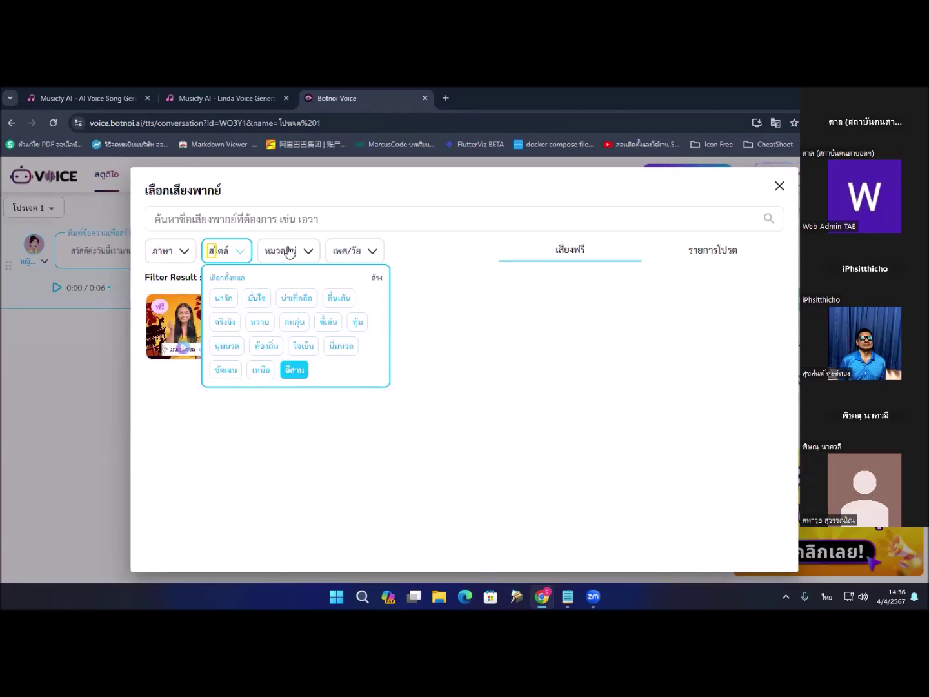
# Step: Preview the คำแก้ว voice sample and apply it to the sentence with ใช้เสียงนี้
pyautogui.click(439, 281)
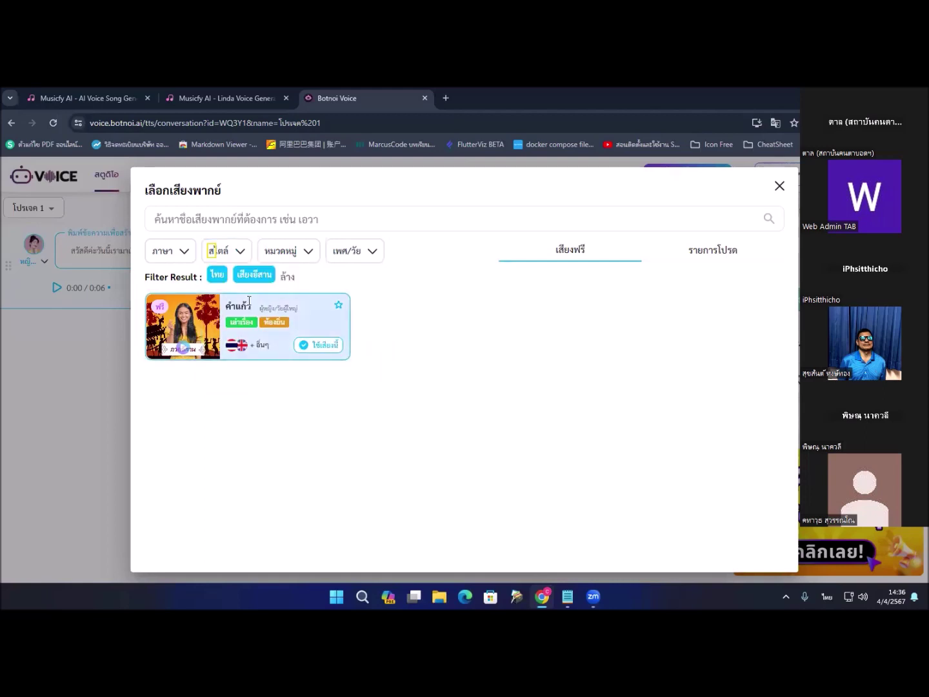
pyautogui.click(183, 349)
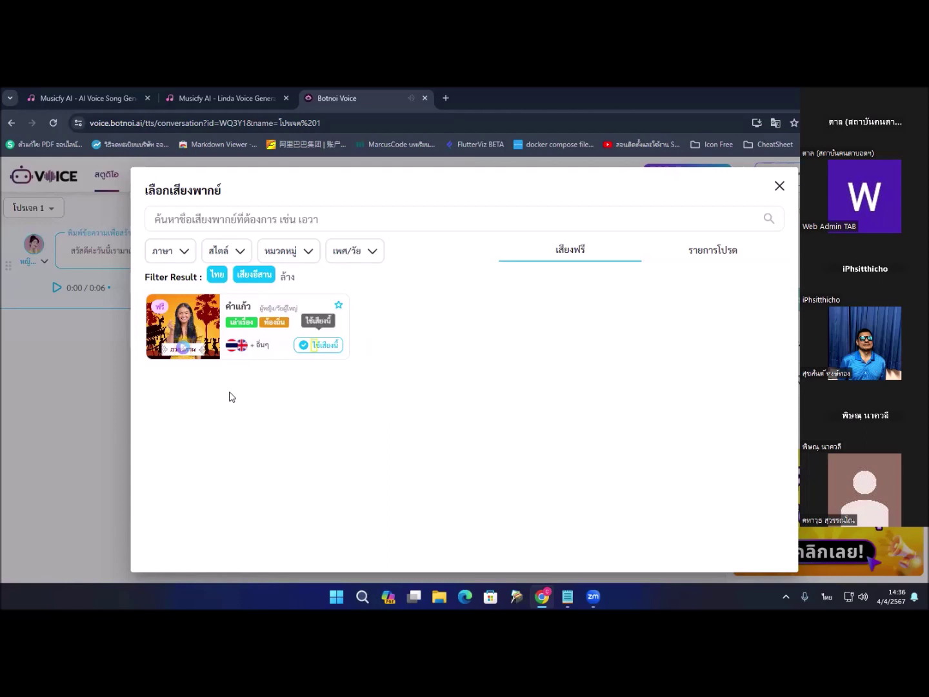
pyautogui.click(314, 346)
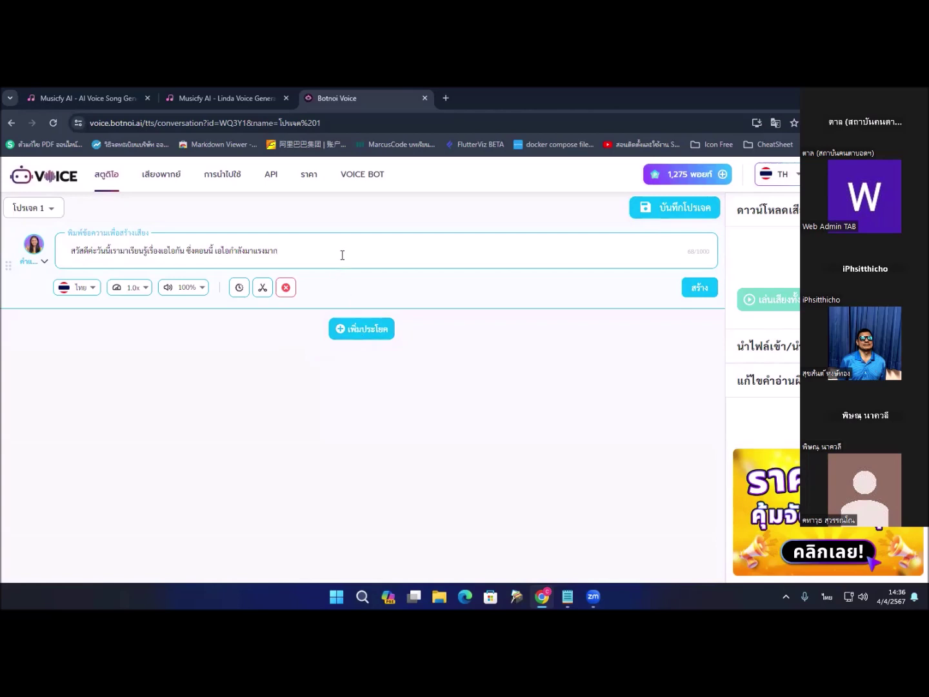
# Step: Generate speech for the Project 1 sentence using the คำแก้ว voice via สร้าง
pyautogui.press('Tab')
pyautogui.press('Tab')
pyautogui.press('Tab')
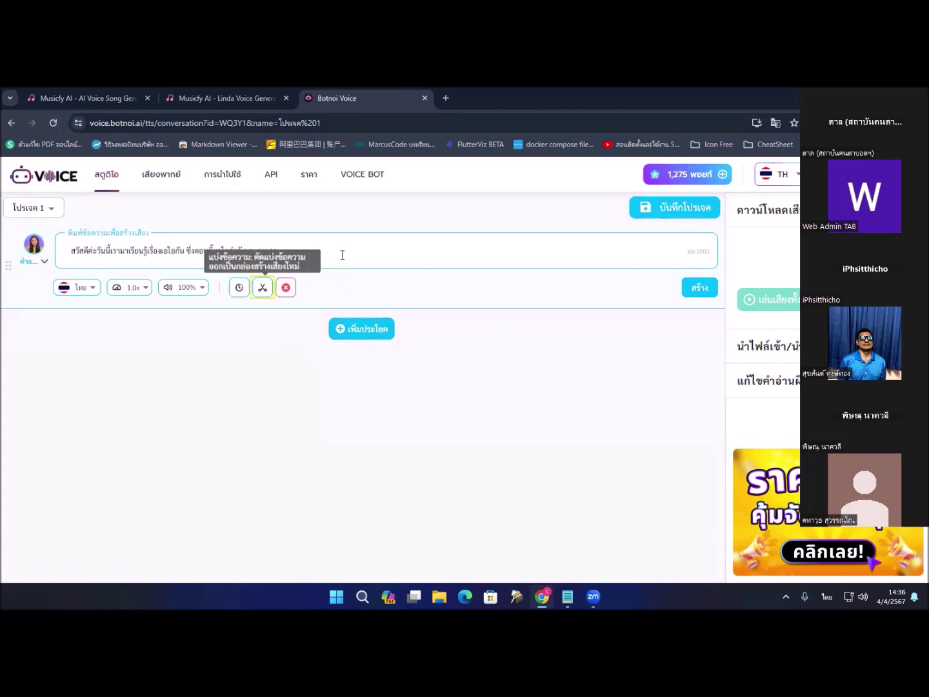
pyautogui.press('Tab')
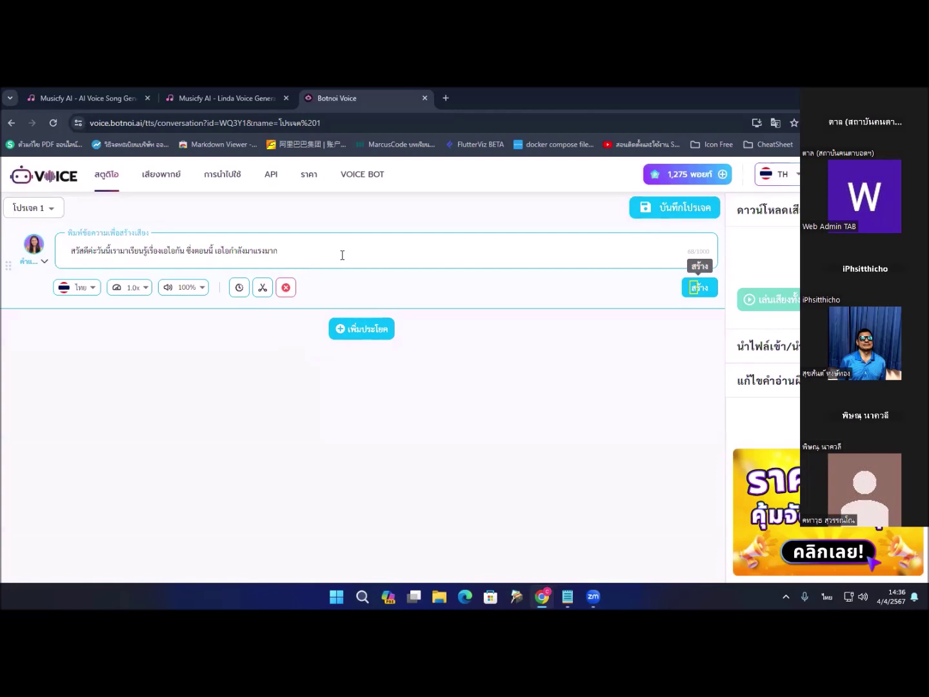
pyautogui.press('Return')
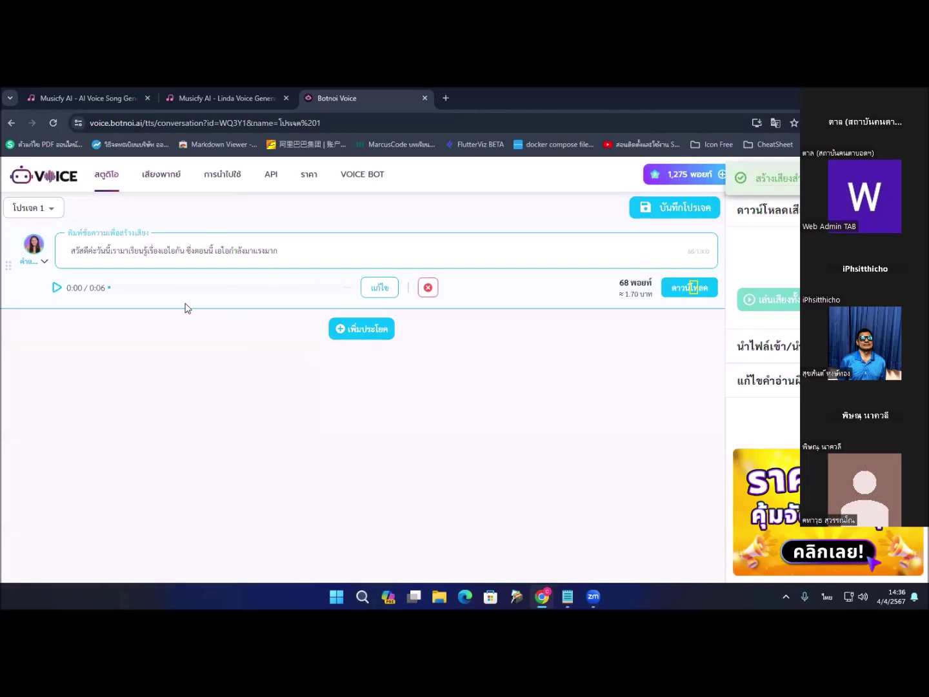
# Step: Play the new 5-second Isan-voice clip, then switch to another open window
pyautogui.click(57, 288)
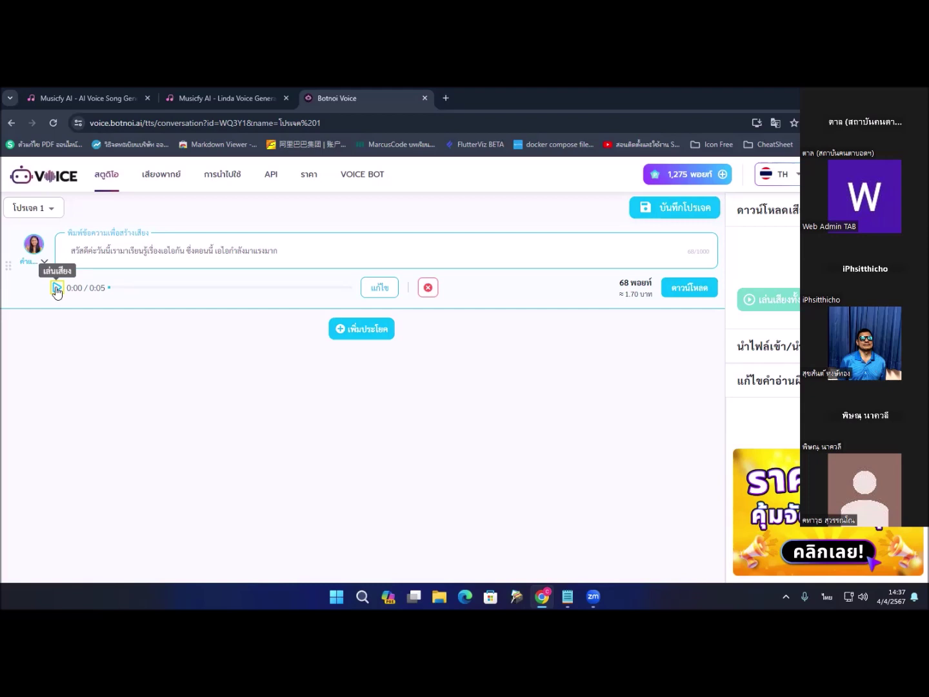
pyautogui.hotkey('alt', 'Tab')
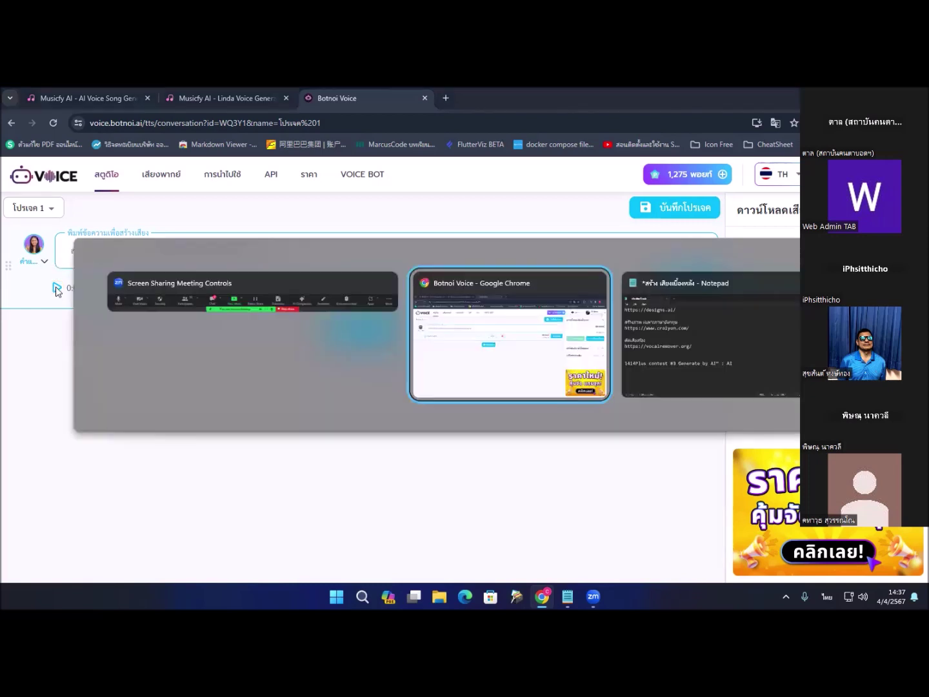
pyautogui.hotkey('alt', 'Tab')
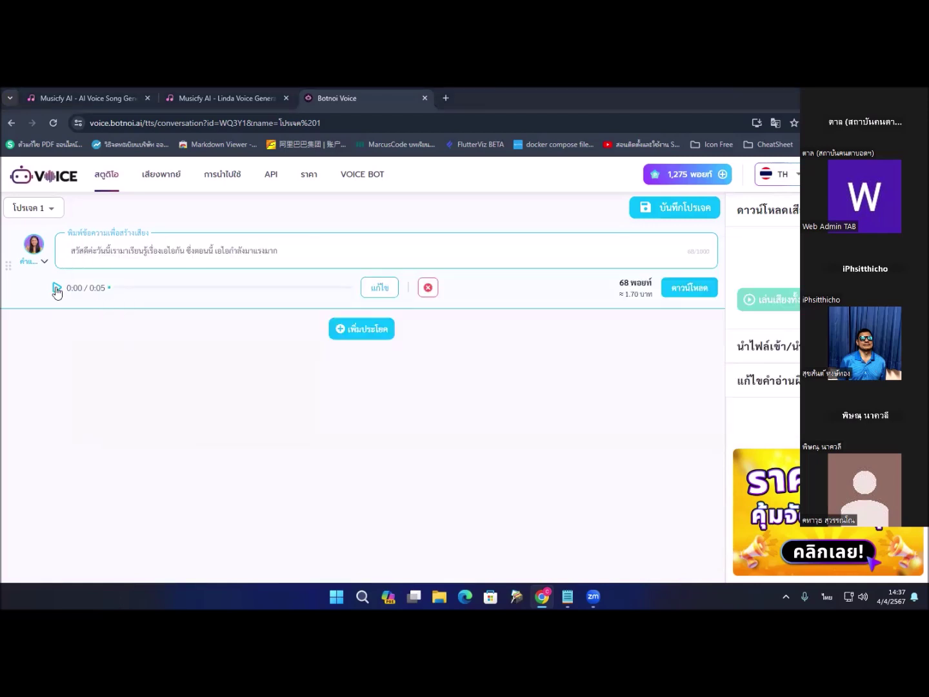
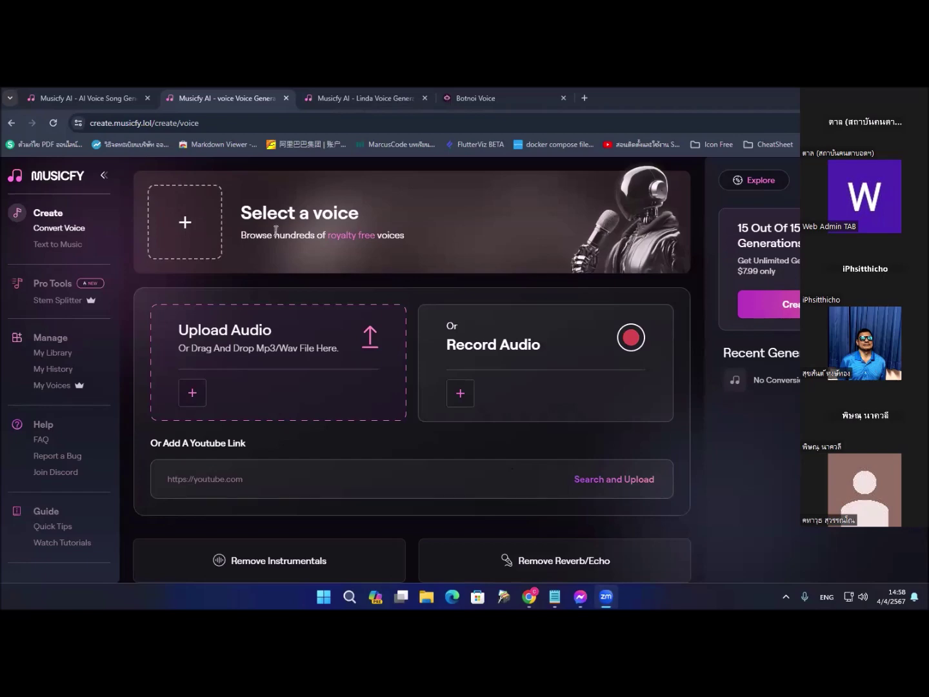
# Step: Open the AI voice browser and filter it to male voices
pyautogui.click(192, 229)
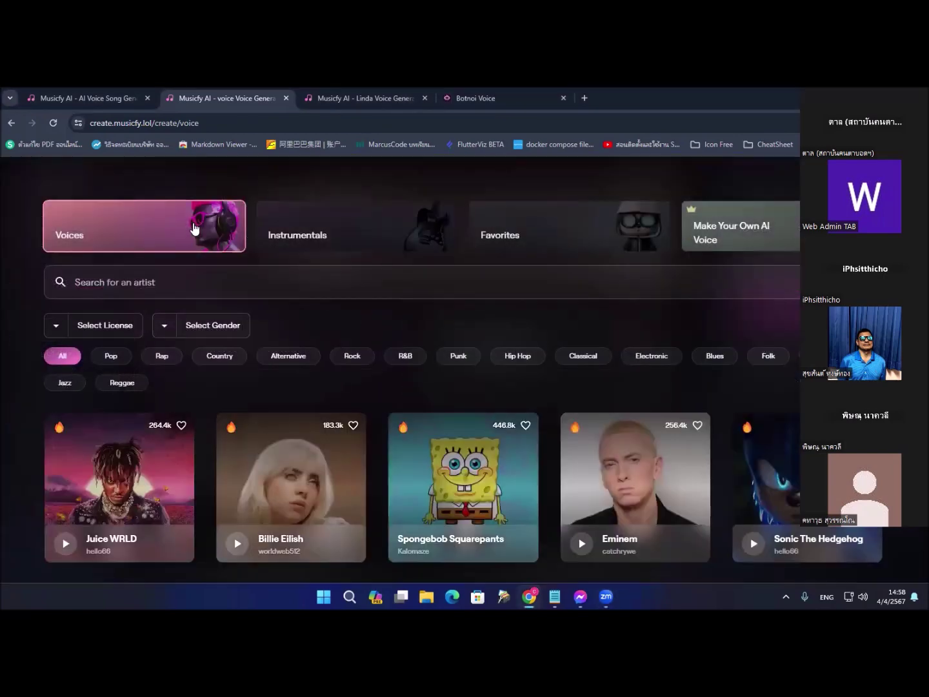
pyautogui.press('Tab')
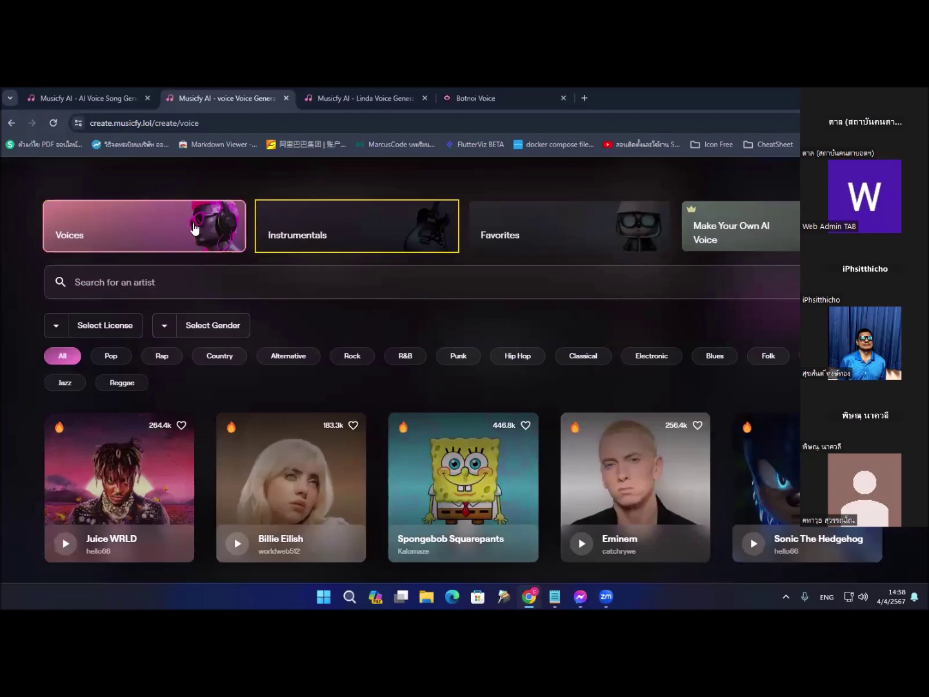
pyautogui.click(194, 229)
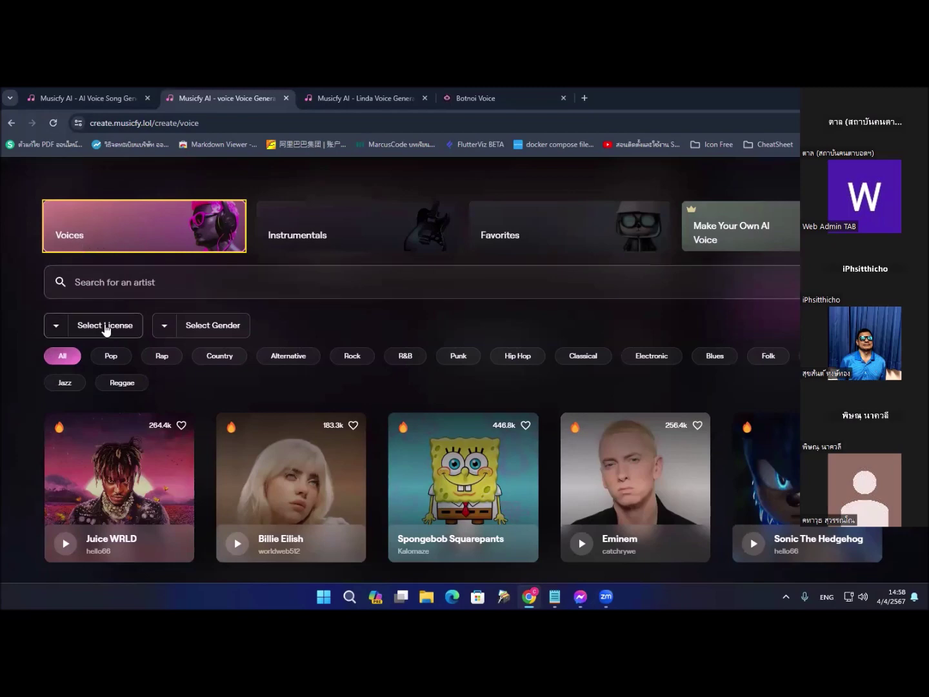
pyautogui.click(193, 330)
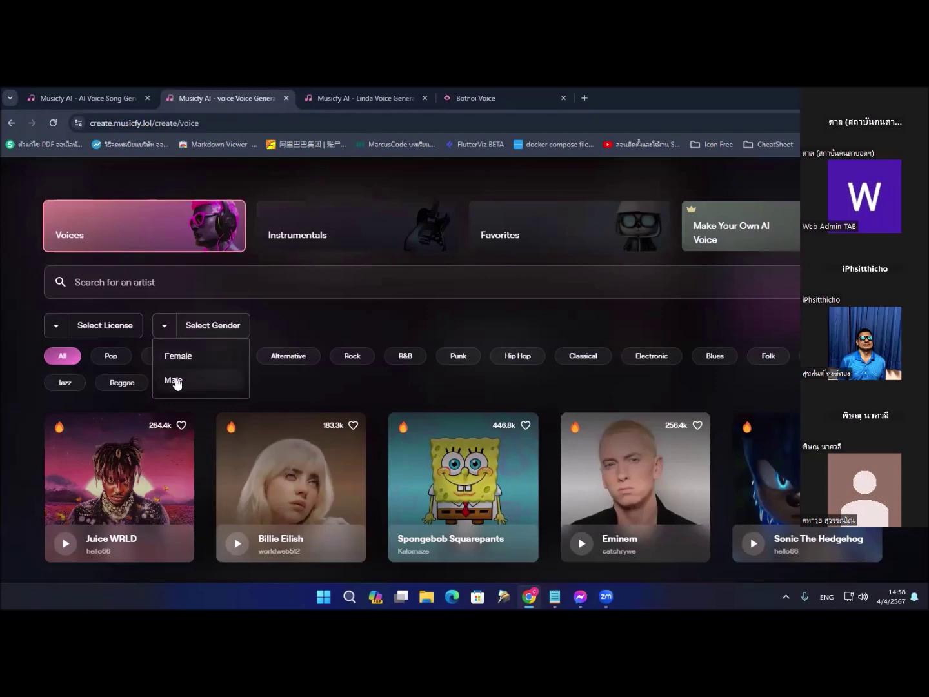
pyautogui.click(176, 379)
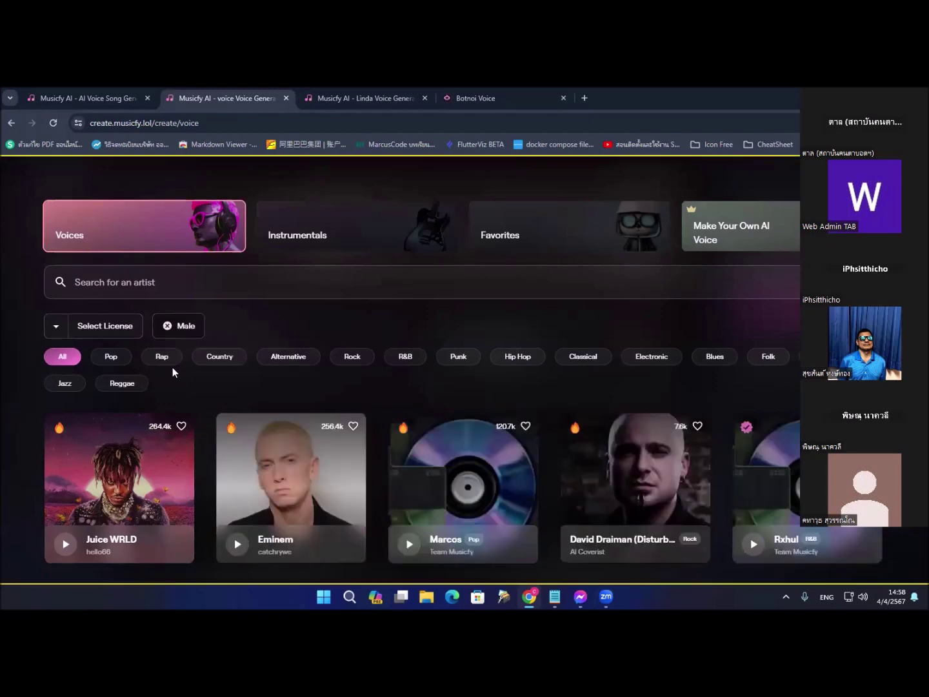
# Step: Narrow the male voices to the Rap genre
pyautogui.press('Tab')
pyautogui.press('Tab')
pyautogui.press('Tab')
pyautogui.press('Tab')
pyautogui.press('Tab')
pyautogui.press('Tab')
pyautogui.press('Tab')
pyautogui.press('Tab')
pyautogui.press('Tab')
pyautogui.press('Tab')
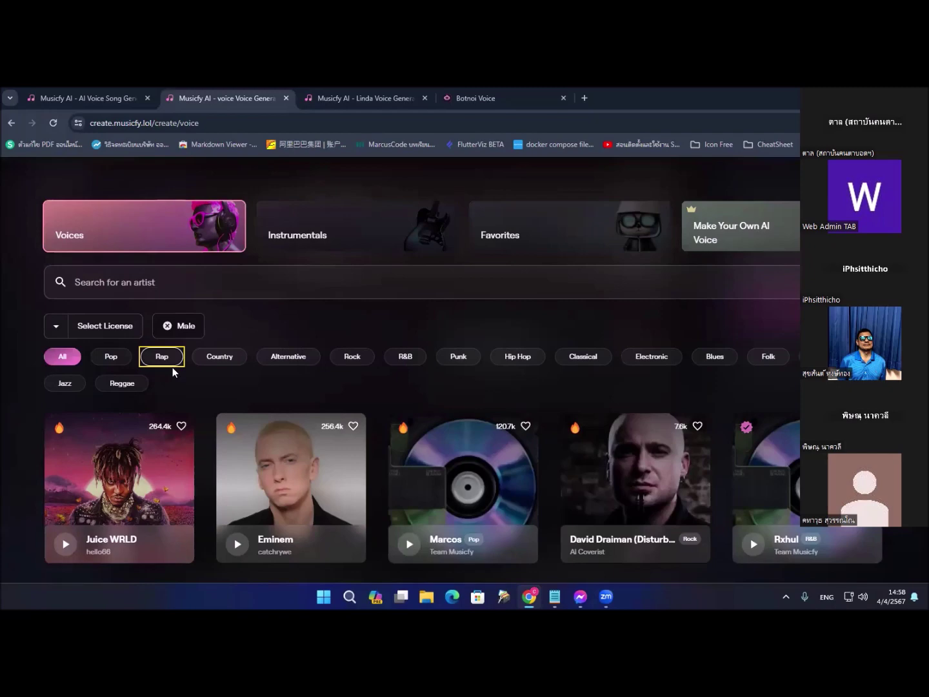
pyautogui.press('Tab')
pyautogui.hotkey('shift', 'Tab')
pyautogui.press('Tab')
pyautogui.press('Tab')
pyautogui.hotkey('shift', 'Tab')
pyautogui.hotkey('shift', 'Tab')
pyautogui.press('Return')
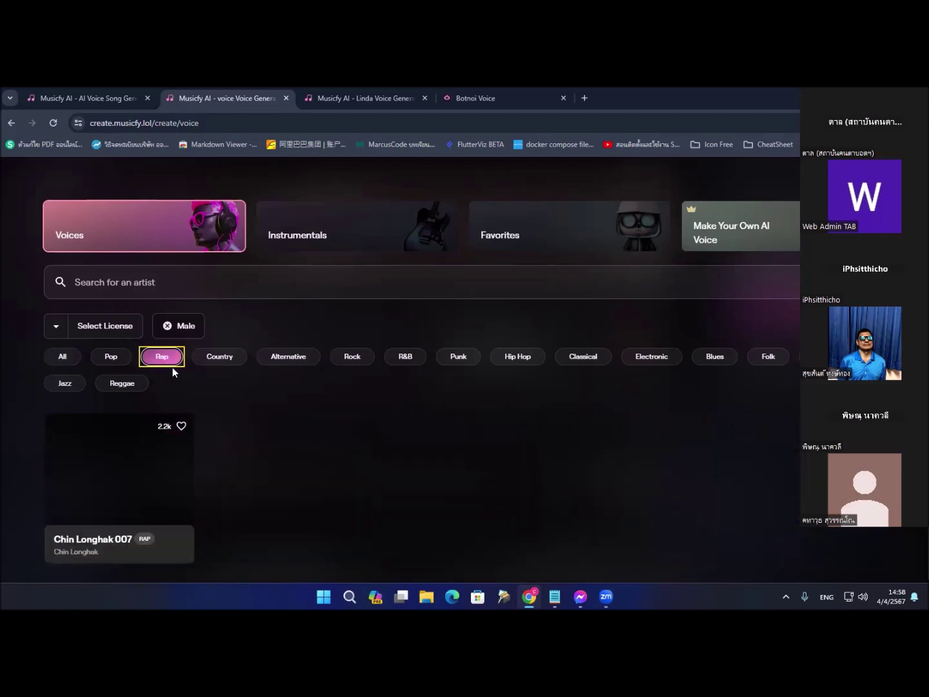
# Step: Favourite Chin Longhak 007 and select it as the conversion voice
pyautogui.press('Tab')
pyautogui.press('Tab')
pyautogui.press('Tab')
pyautogui.press('Tab')
pyautogui.press('Tab')
pyautogui.press('Tab')
pyautogui.press('Tab')
pyautogui.press('Tab')
pyautogui.press('Tab')
pyautogui.press('Tab')
pyautogui.press('Tab')
pyautogui.press('Tab')
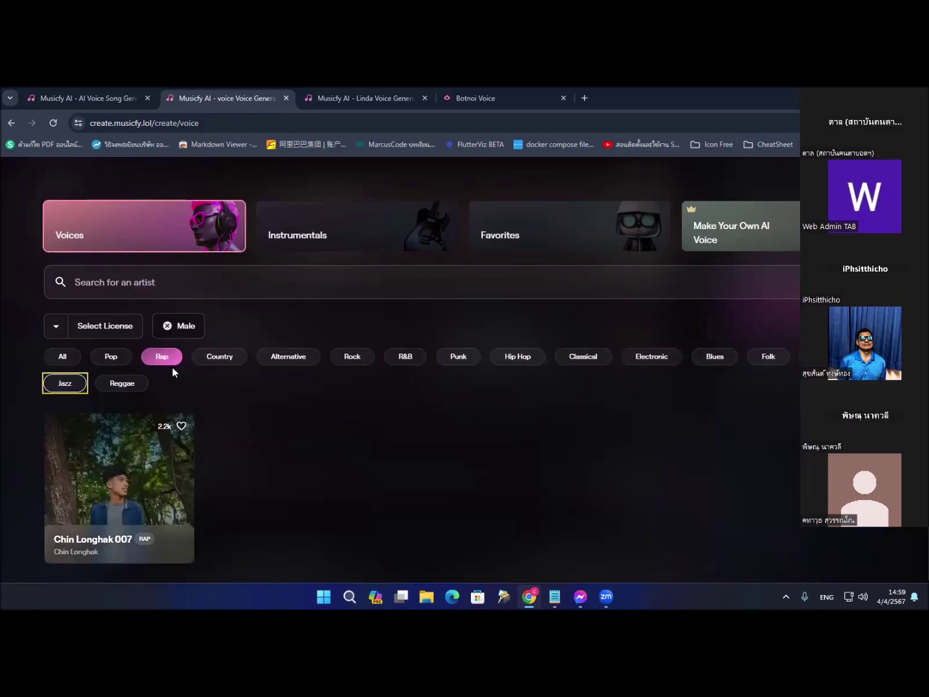
pyautogui.press('Tab')
pyautogui.press('Tab')
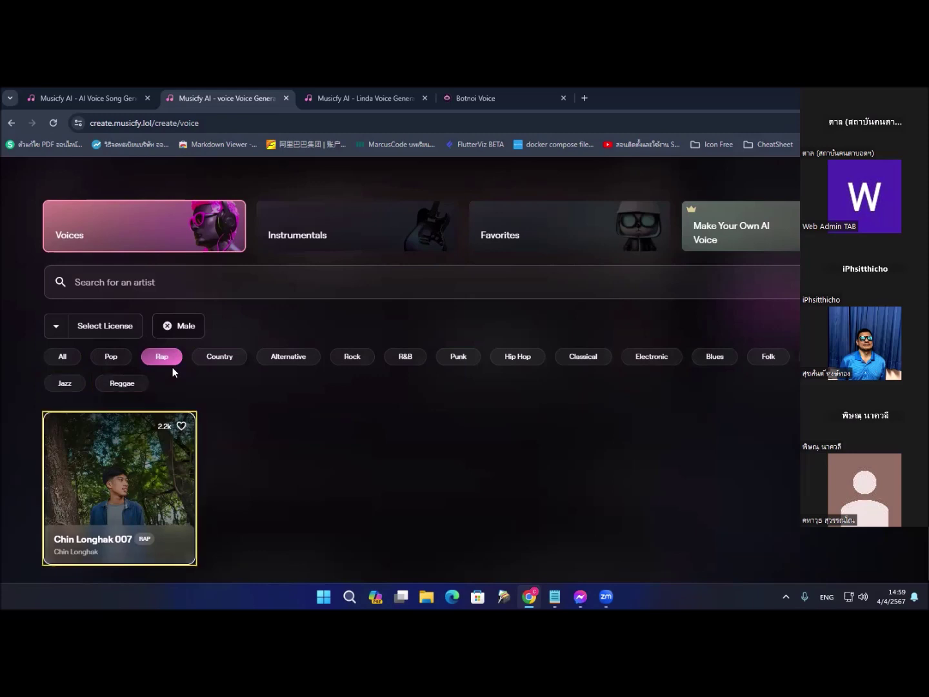
pyautogui.press('Tab')
pyautogui.press('Tab')
pyautogui.press('Tab')
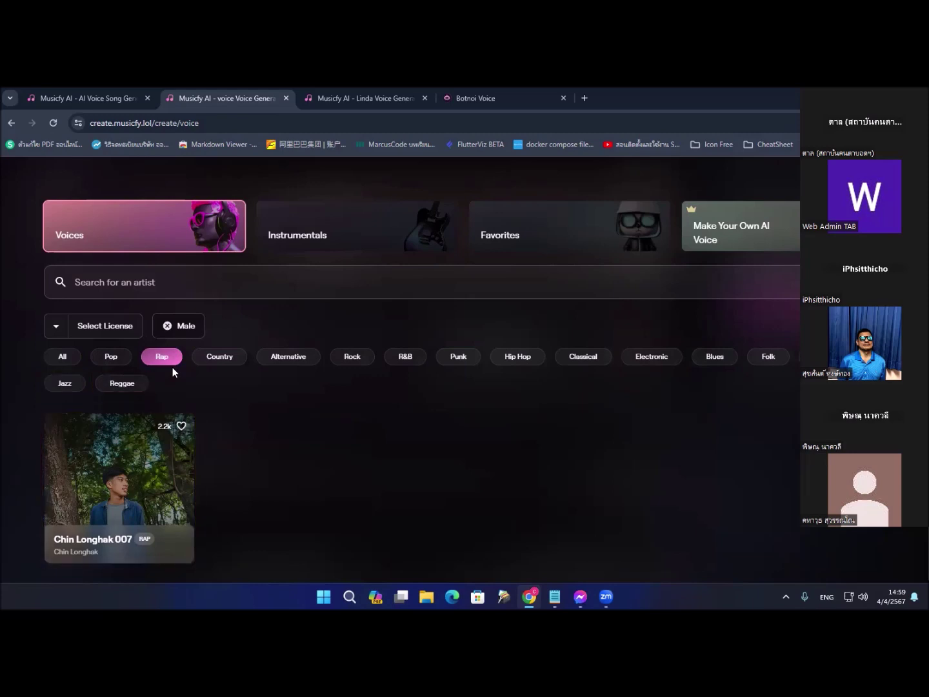
pyautogui.press('Tab')
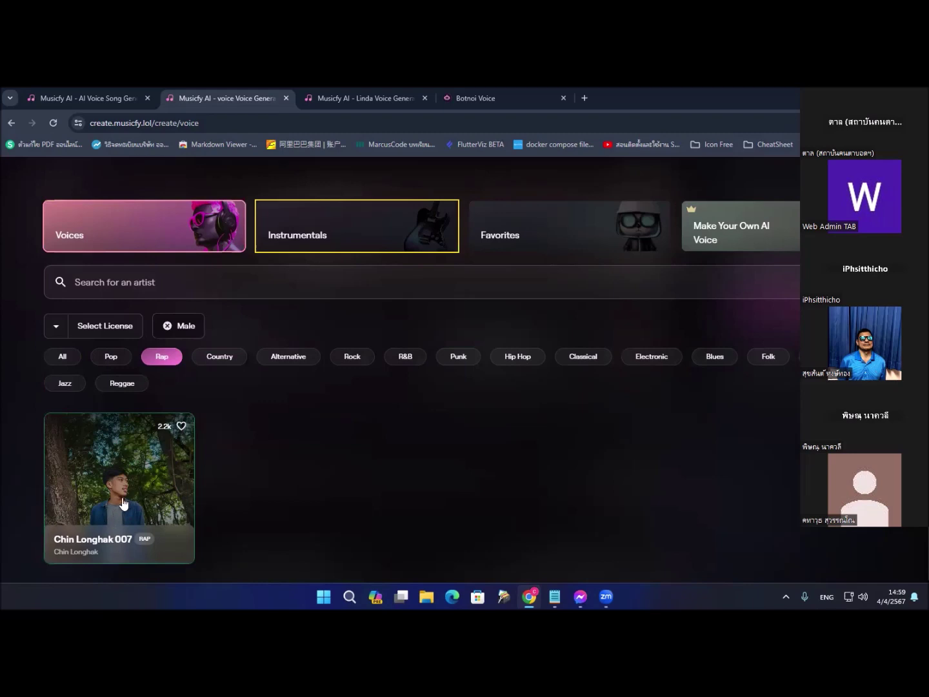
pyautogui.hotkey('shift', 'Tab')
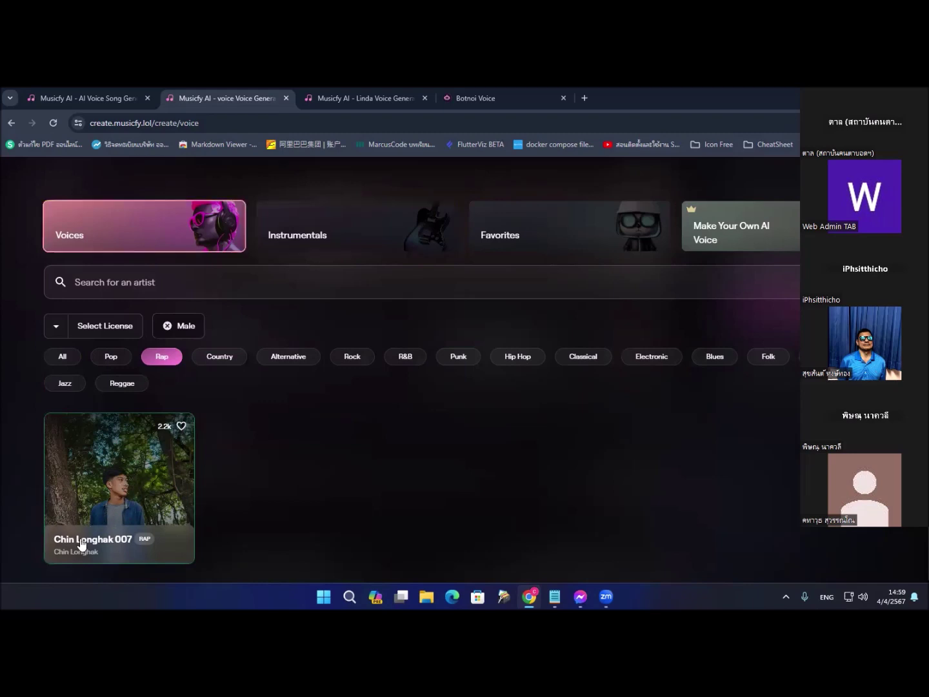
pyautogui.click(181, 428)
pyautogui.click(166, 441)
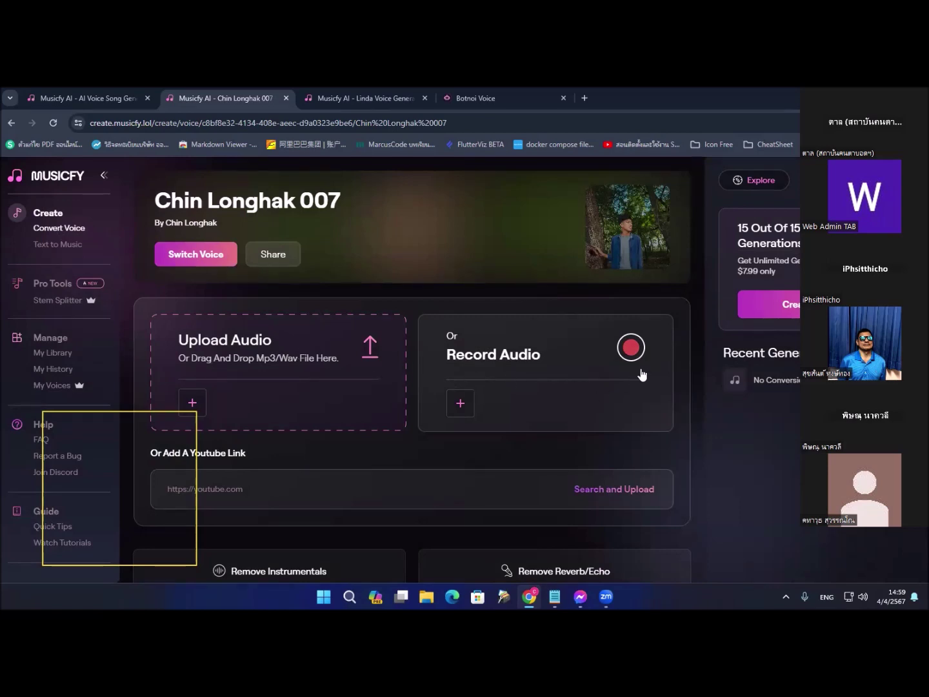
# Step: Try signing in with an e-mail address, then go back to edit it
pyautogui.click(631, 349)
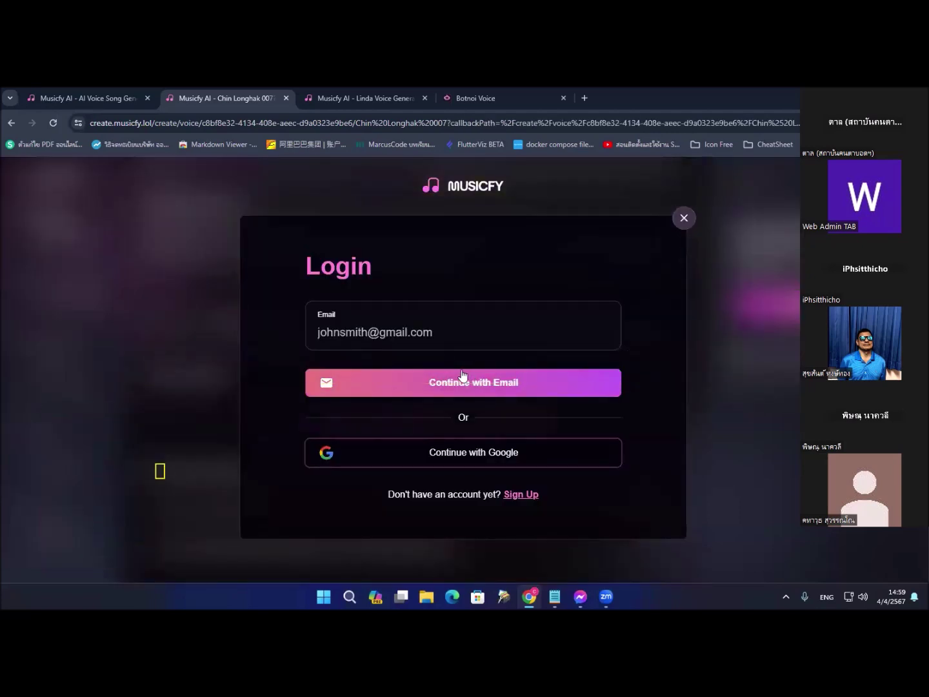
pyautogui.click(388, 330)
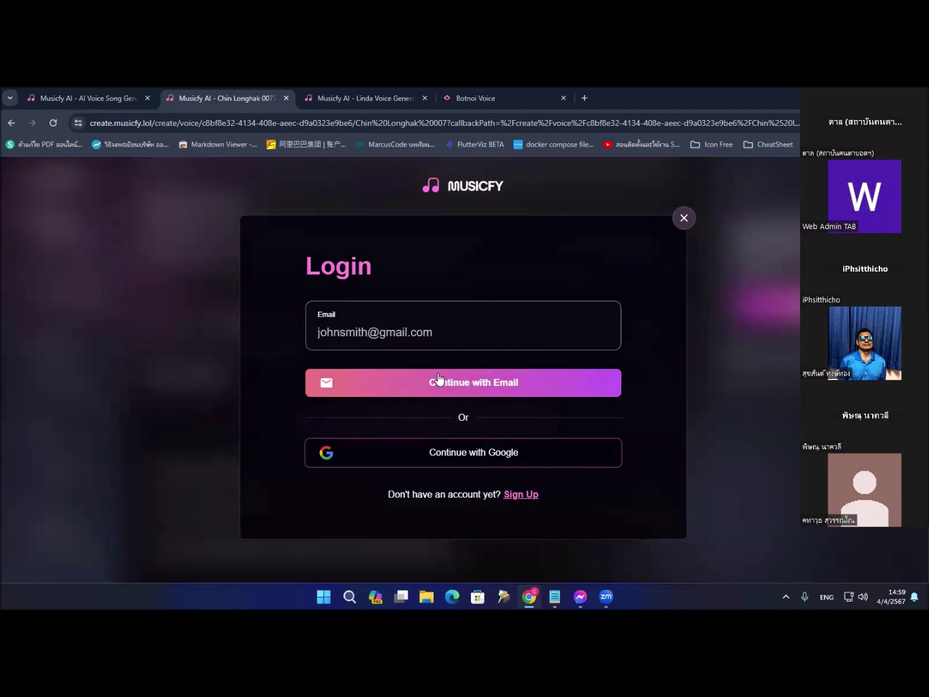
pyautogui.hotkey('ctrl', 'a')
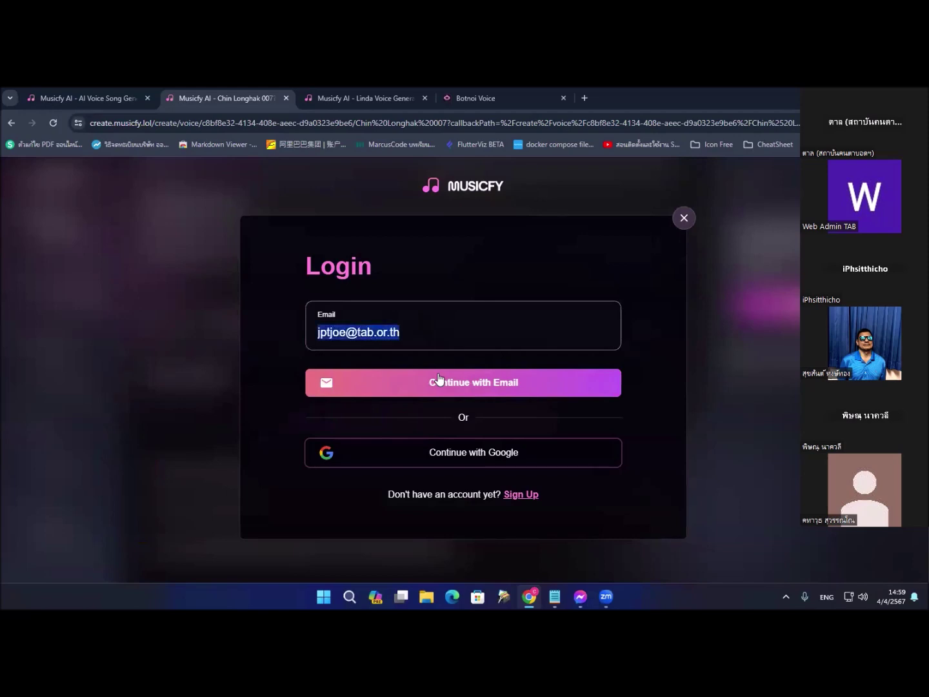
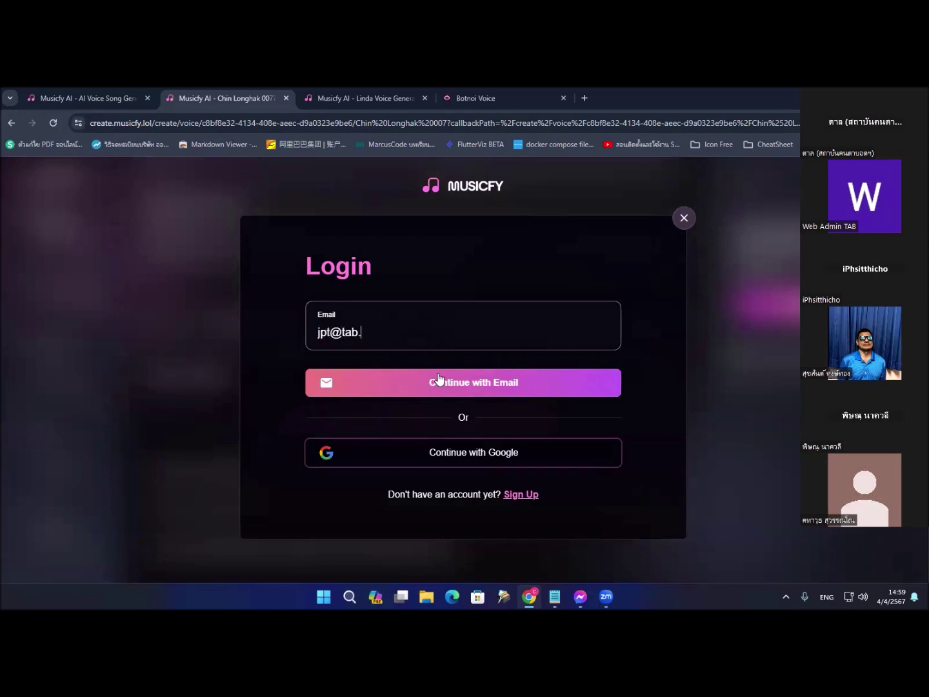
pyautogui.click(438, 380)
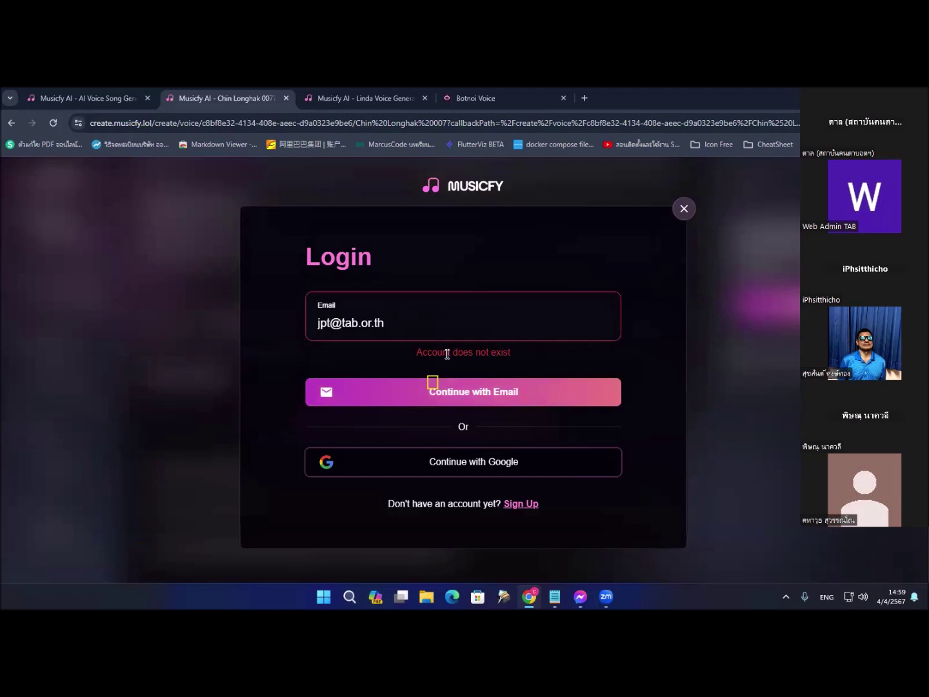
pyautogui.click(440, 330)
# Step: Sign in with the Google work account, approve musicfy.lol, and dismiss the offer popup
pyautogui.click(451, 468)
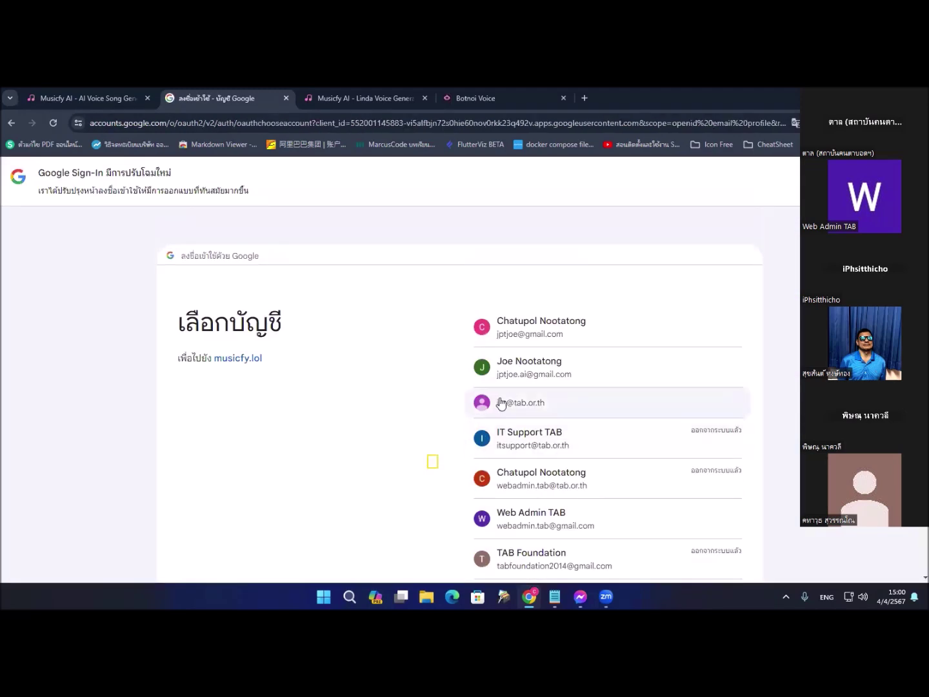
pyautogui.click(502, 404)
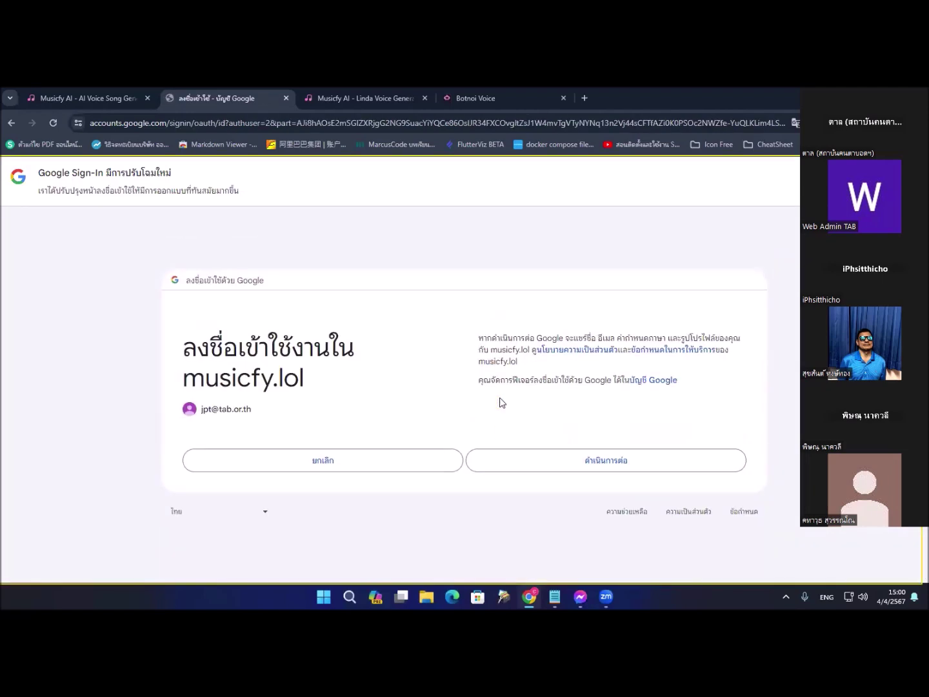
pyautogui.click(606, 461)
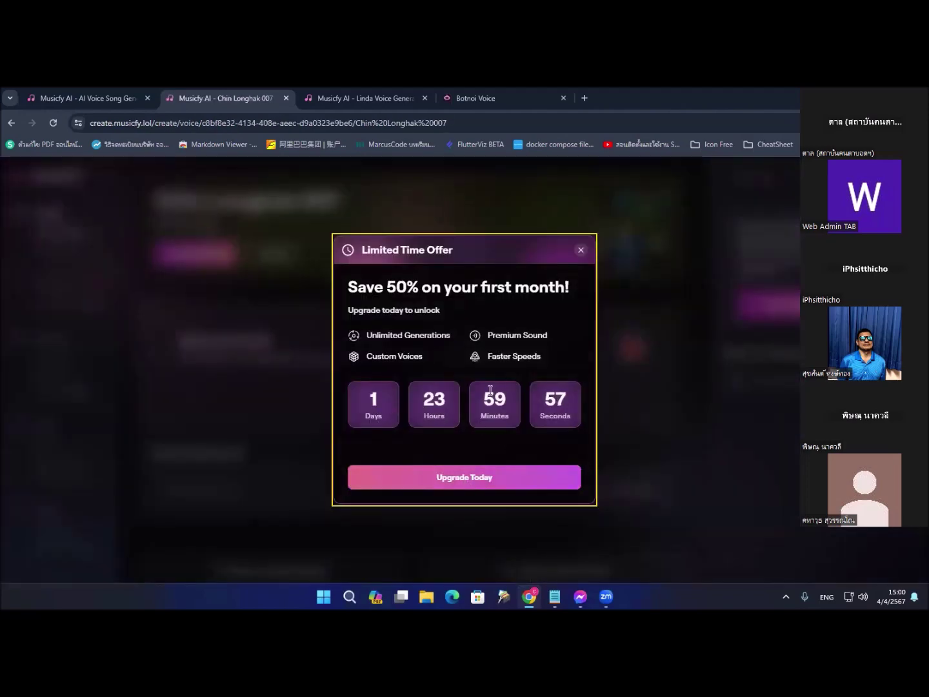
pyautogui.click(578, 251)
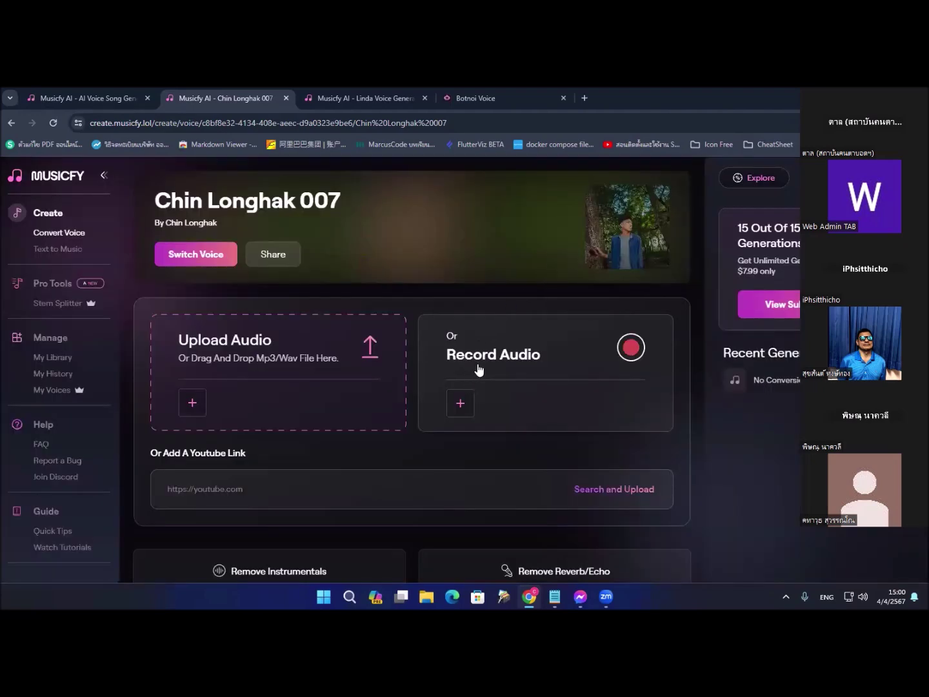
# Step: Record a short microphone clip, allowing mic access, so recording.mp3 loads as source
pyautogui.click(479, 369)
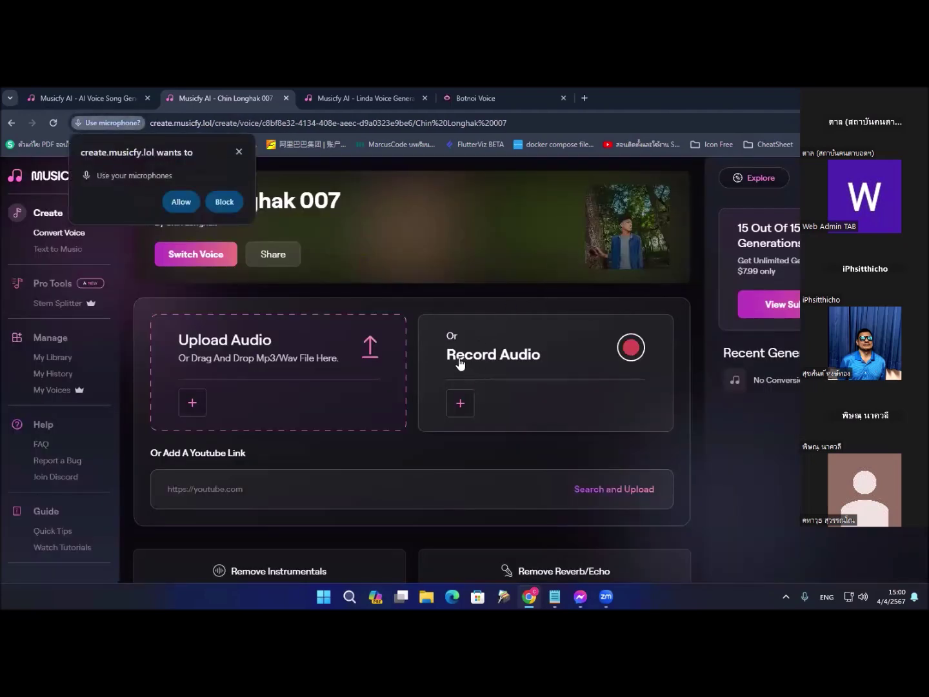
pyautogui.click(182, 202)
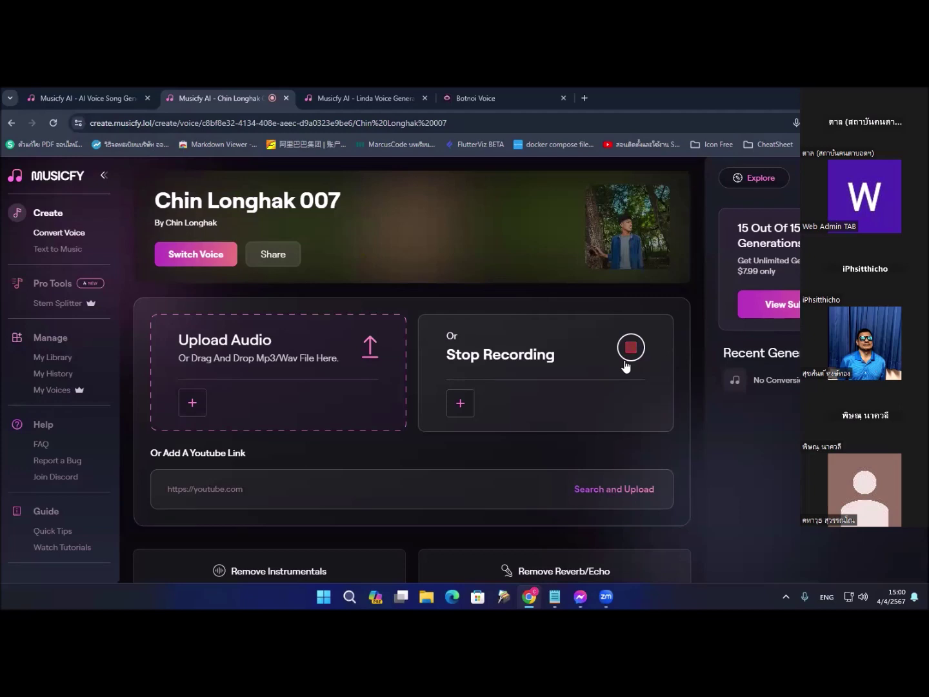
pyautogui.click(630, 347)
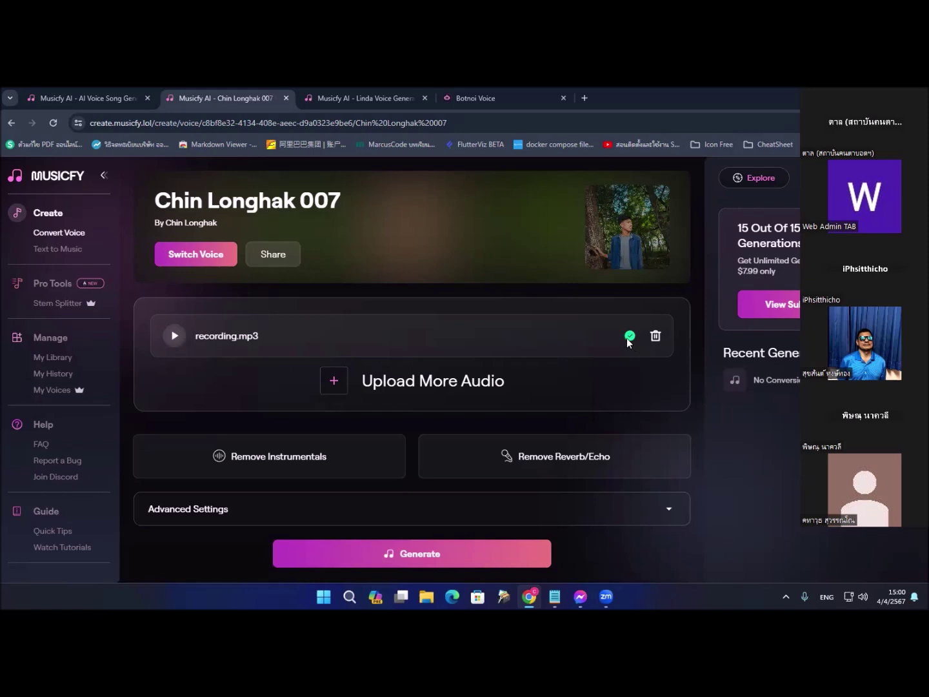
# Step: Play back recording.mp3 to preview the recorded clip
pyautogui.press('Tab')
pyautogui.press('Tab')
pyautogui.hotkey('shift', 'Tab')
pyautogui.press('Tab')
pyautogui.hotkey('shift', 'Tab')
pyautogui.press('space')
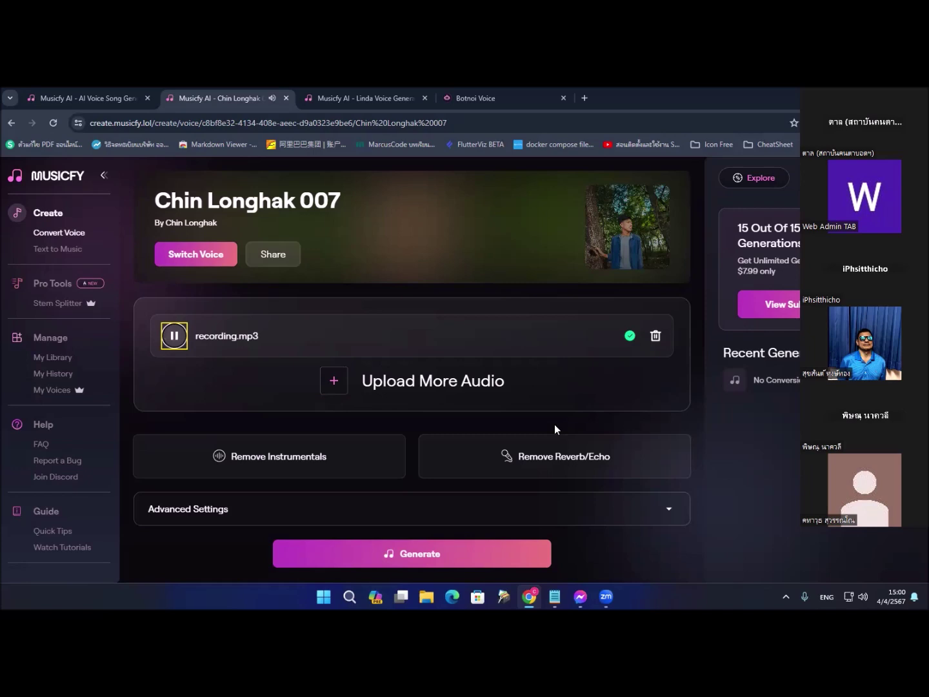
pyautogui.scroll(-2, 554, 424)
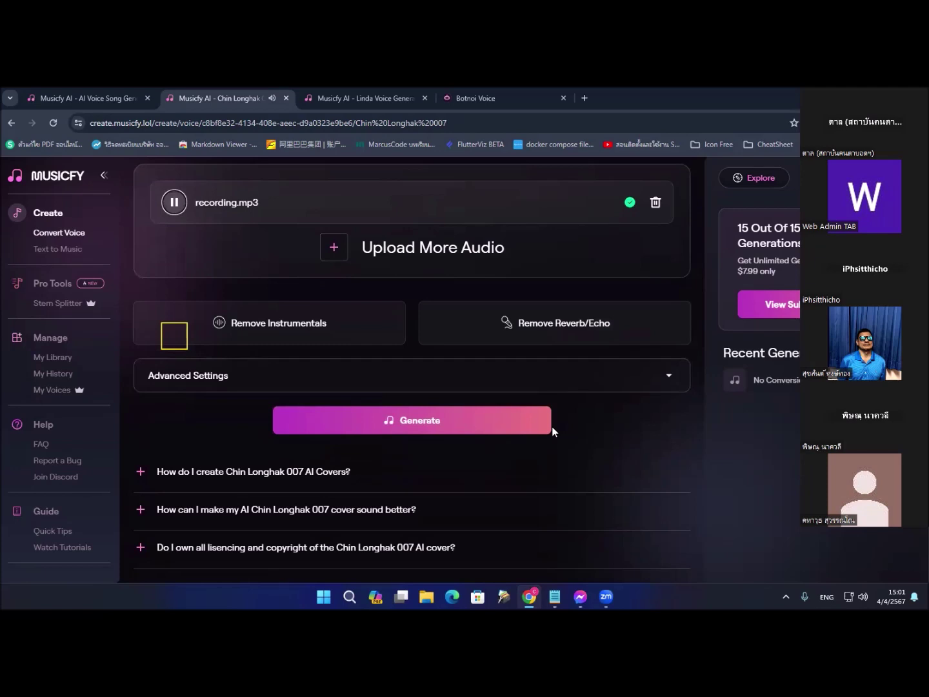
pyautogui.scroll(2, 553, 432)
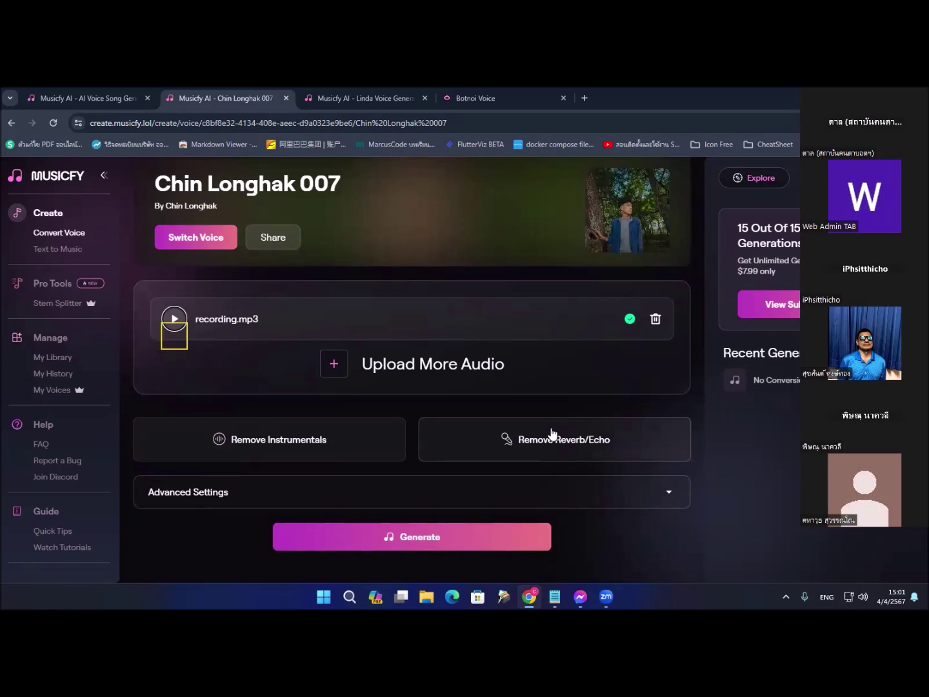
# Step: Start generating the Chin Longhak 007 version of the recording
pyautogui.press('Tab')
pyautogui.press('Tab')
pyautogui.press('Tab')
pyautogui.press('Tab')
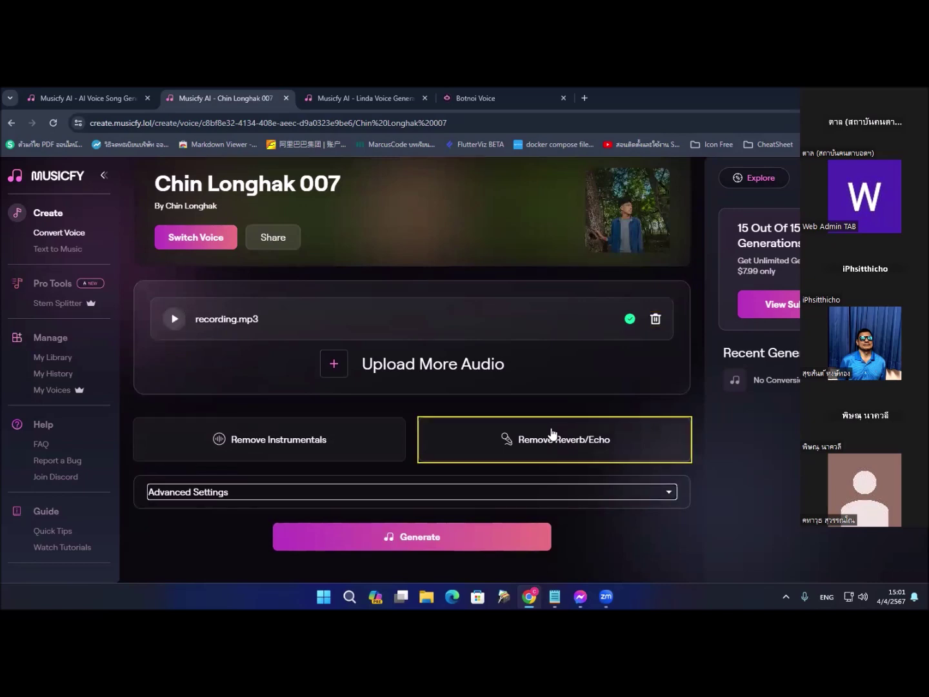
pyautogui.press('Tab')
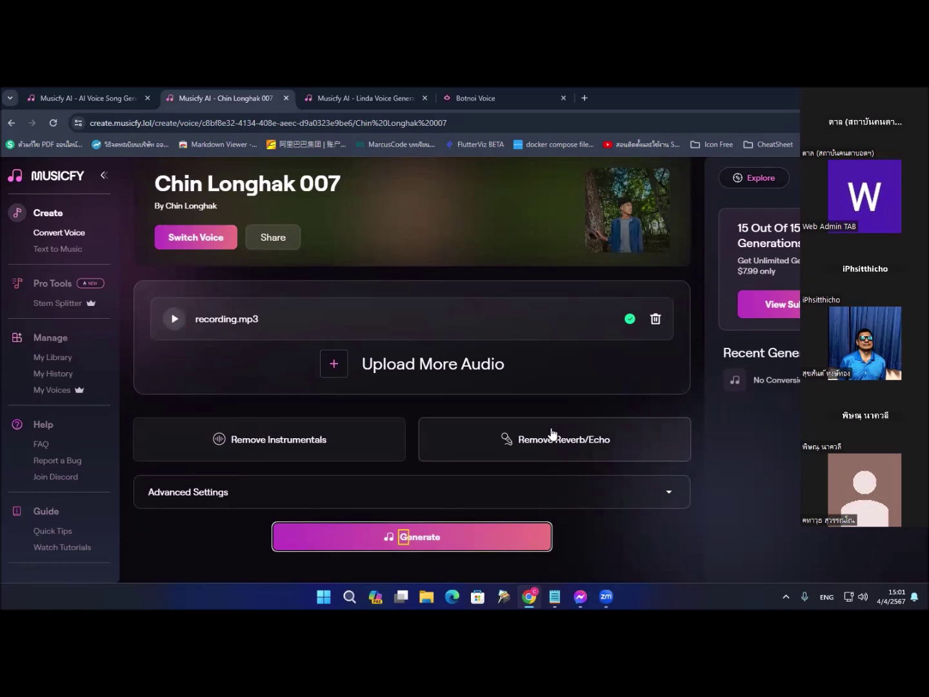
pyautogui.press('Return')
# Step: Play the generated Chin Longhak 007 track in the bottom player, then replay it
pyautogui.scroll(-2, 556, 481)
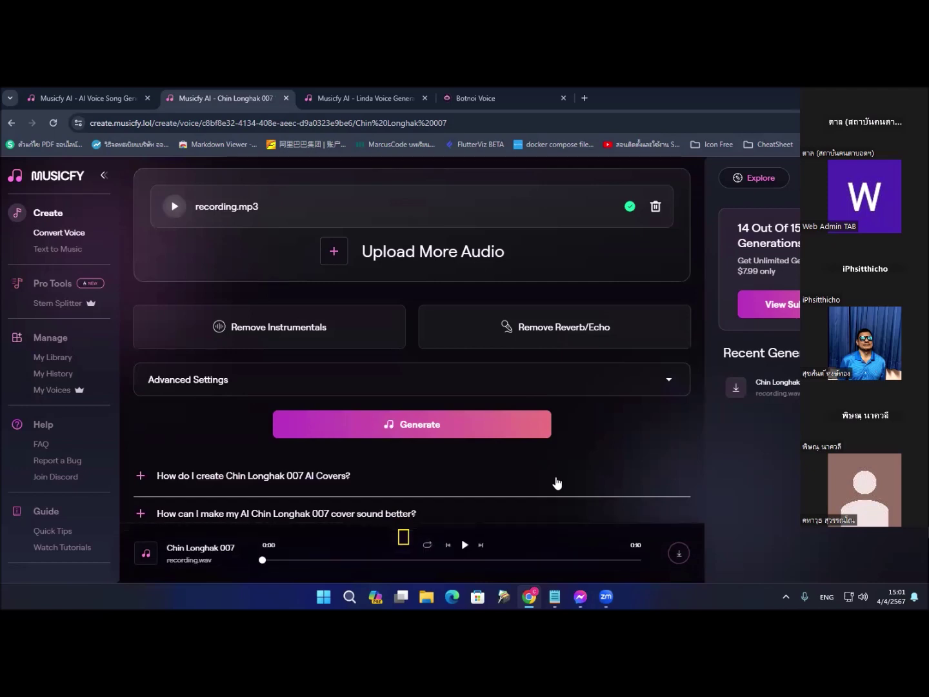
pyautogui.scroll(-1, 554, 483)
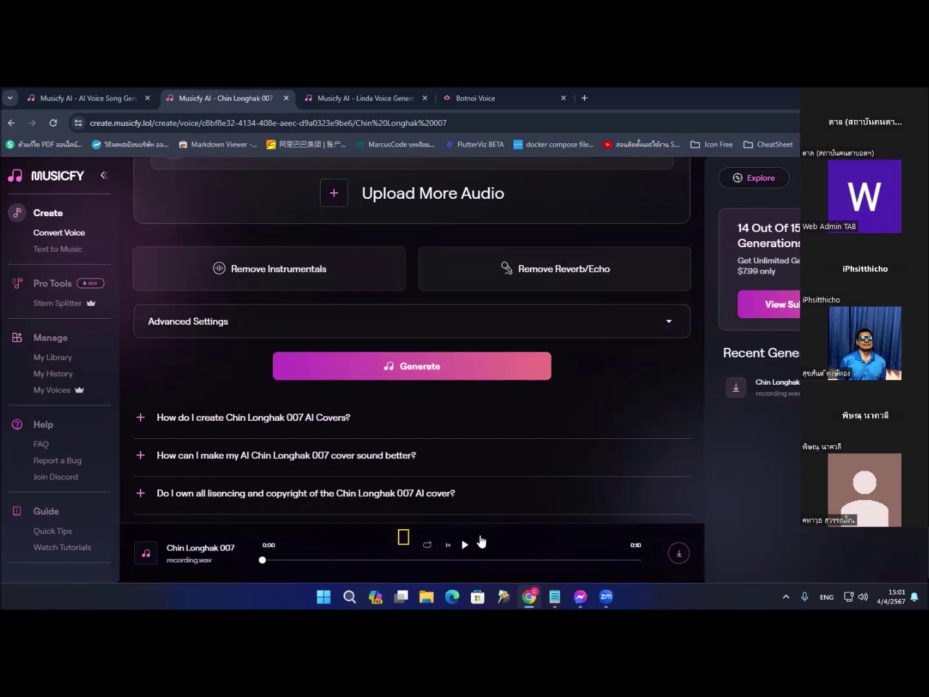
pyautogui.click(464, 546)
pyautogui.click(465, 546)
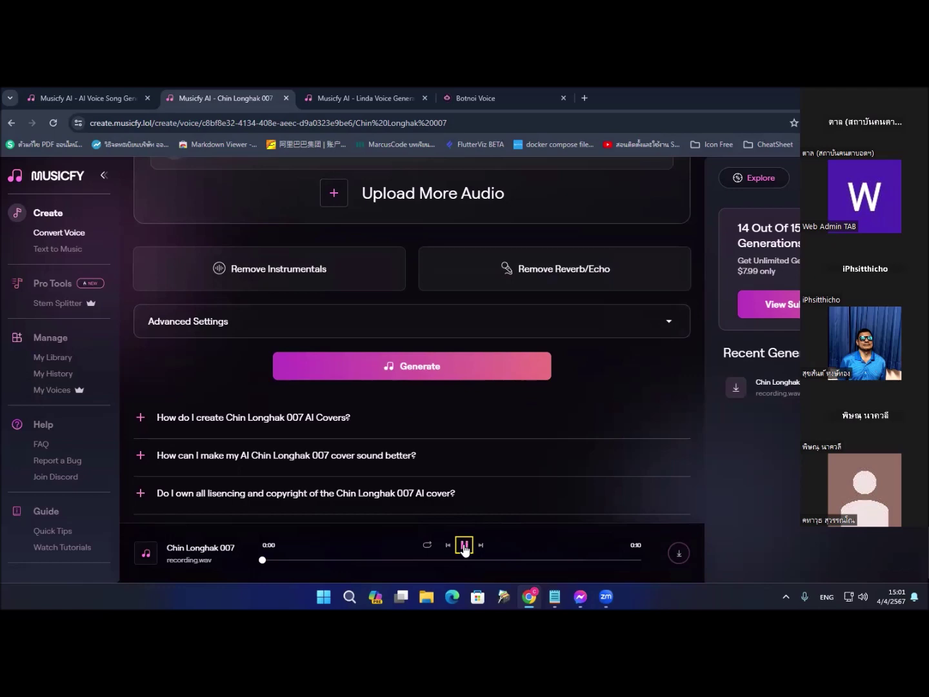